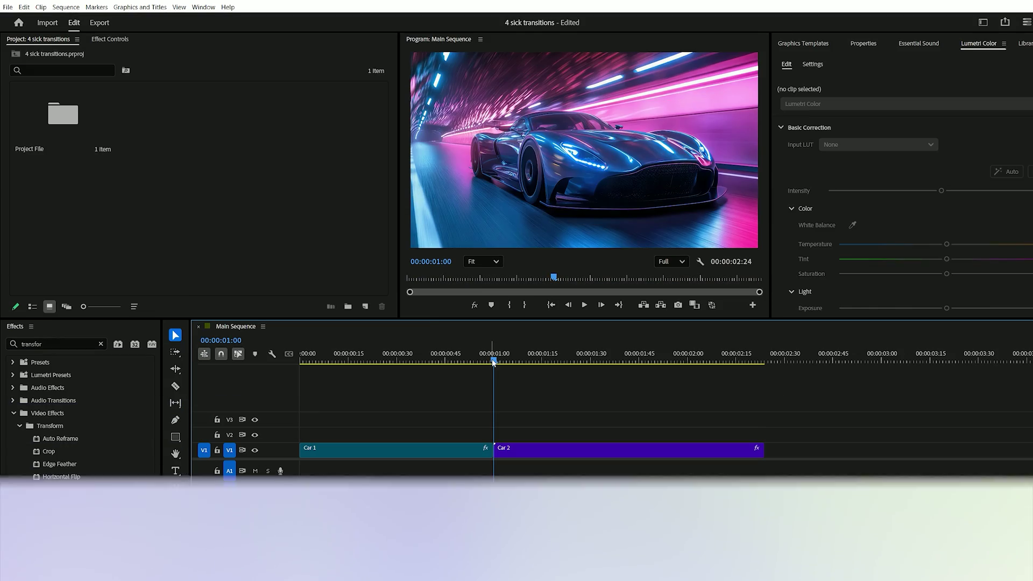
# Step: Create a 2560 × 1440, 60 fps adjustment layer and place it on track V2 over the cut between Car 1 and Car 2
pyautogui.moveTo(492, 359)
pyautogui.mouseDown()
pyautogui.moveTo(445, 360)
pyautogui.moveTo(493, 362)
pyautogui.mouseUp()
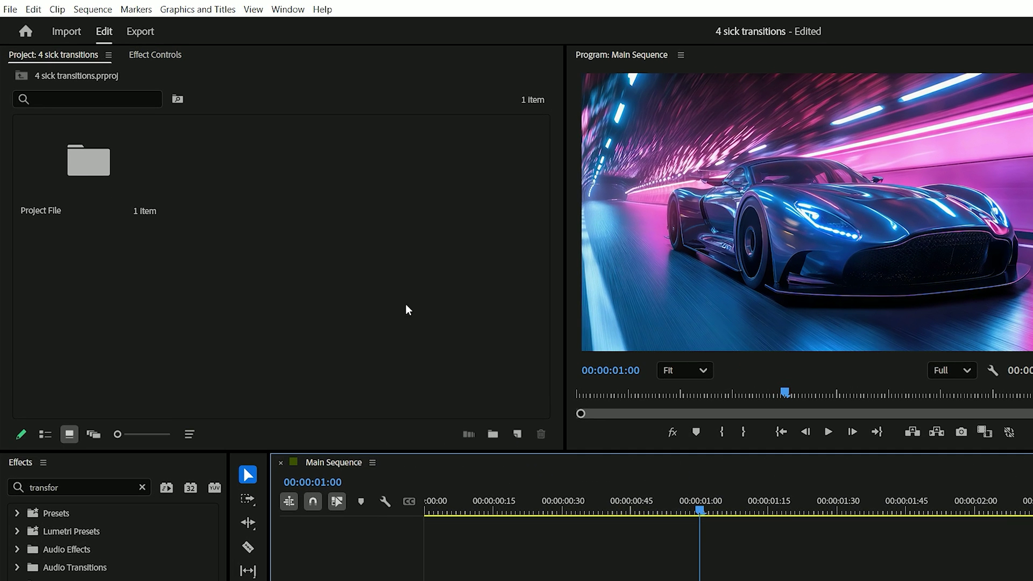
pyautogui.rightClick(251, 164)
pyautogui.moveTo(401, 297)
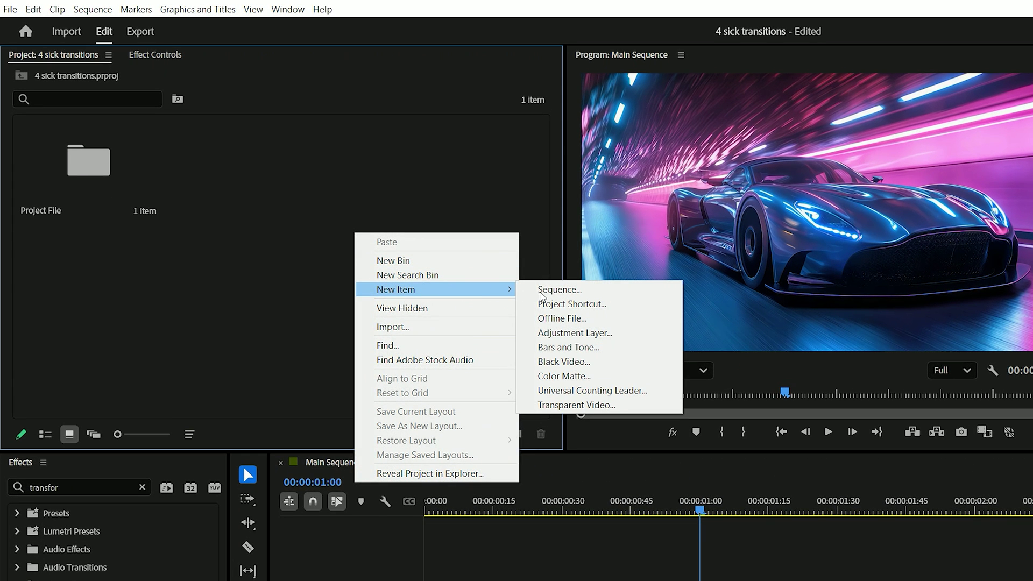
pyautogui.click(575, 332)
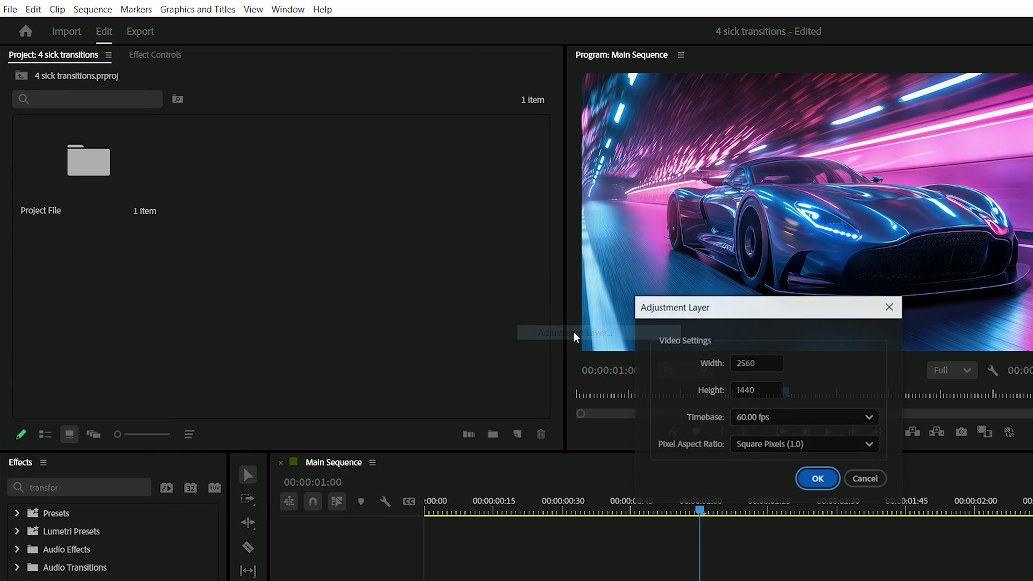
pyautogui.click(817, 482)
pyautogui.moveTo(249, 175); pyautogui.dragTo(549, 580)
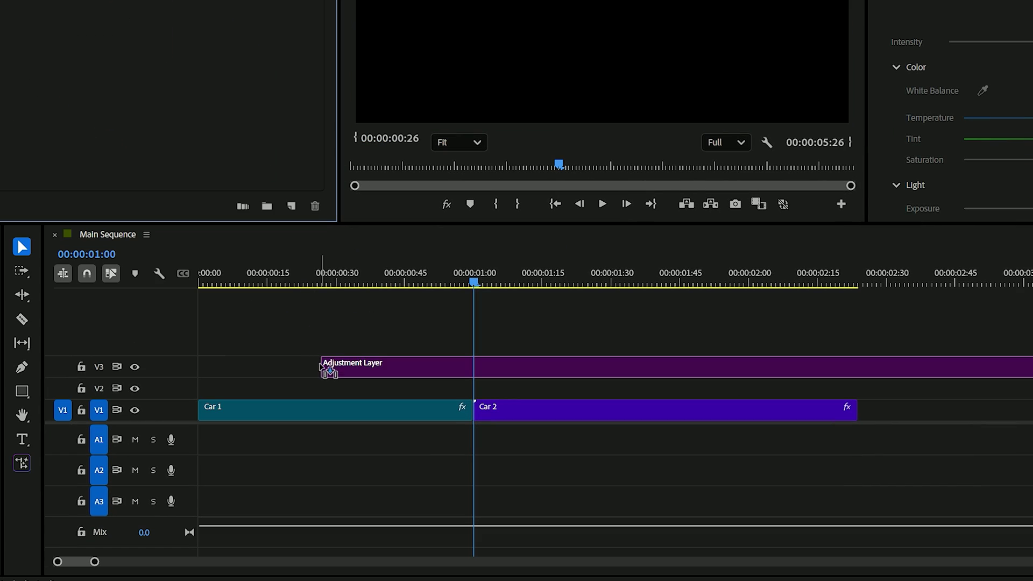
pyautogui.moveTo(323, 368); pyautogui.dragTo(326, 388)
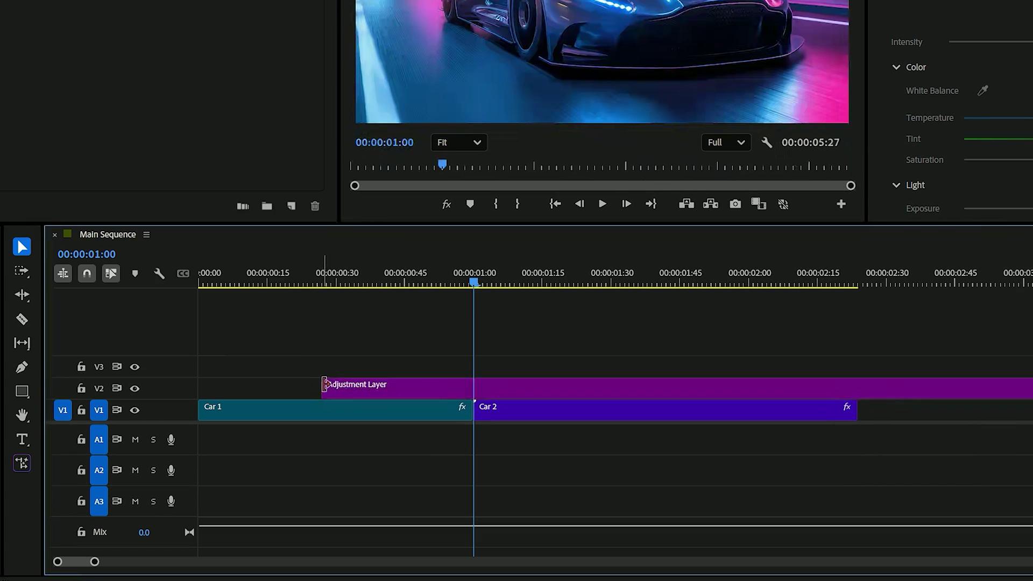
# Step: Trim the adjustment layer over the Car 1/Car 2 cut to run from 00:00:00:45 to about 00:00:01:15, deleting the excess on both sides
pyautogui.click(456, 384)
pyautogui.moveTo(470, 279); pyautogui.dragTo(404, 279)
pyautogui.hotkey('ctrl', 'k')
pyautogui.press('Delete')
pyautogui.click(554, 390)
pyautogui.hotkey('ctrl', 'k')
pyautogui.click(581, 387)
pyautogui.press('Delete')
# Step: Apply the Transform video effect to the trimmed adjustment layer and display its effect settings
pyautogui.click(430, 388)
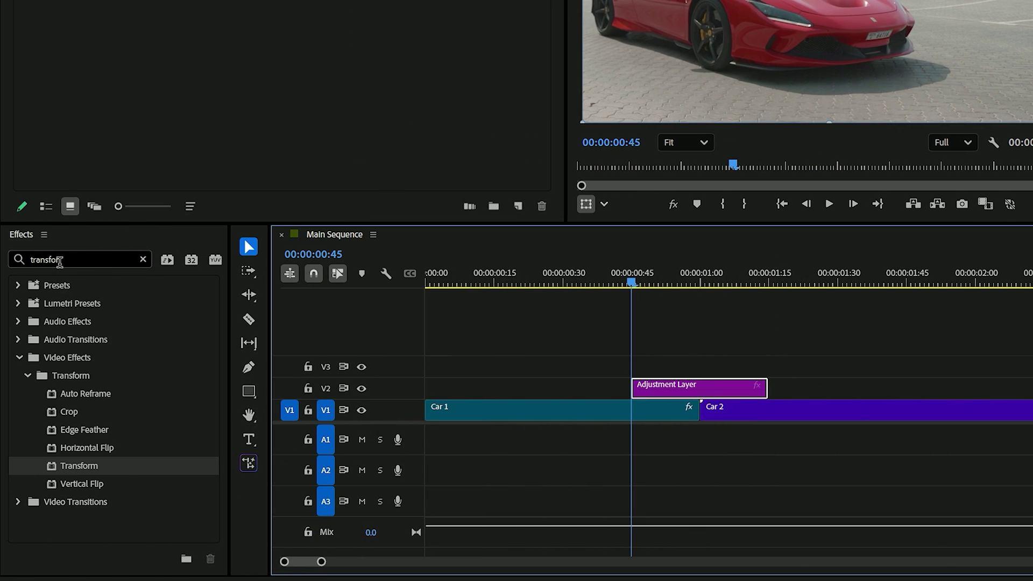
pyautogui.moveTo(73, 467); pyautogui.dragTo(482, 423)
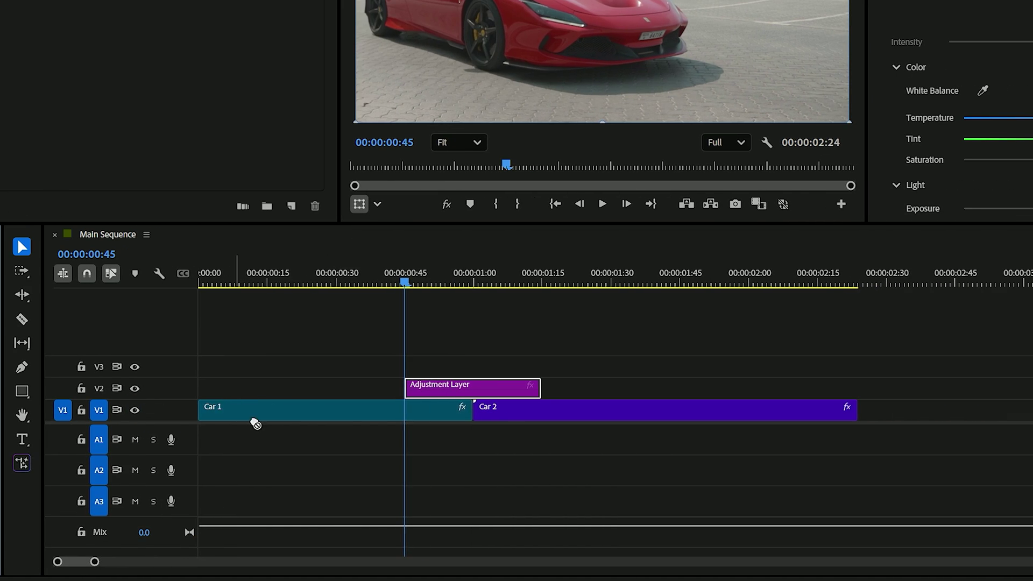
pyautogui.moveTo(256, 424); pyautogui.dragTo(434, 385)
pyautogui.click(154, 55)
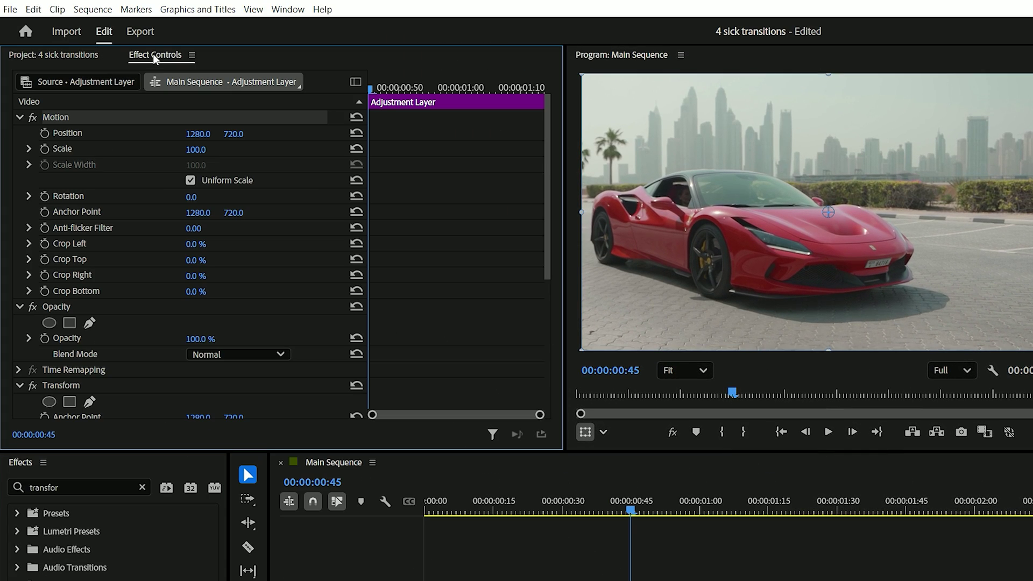
# Step: Turn off Uniform Scale in the Transform effect and add a Scale Width keyframe at the adjustment layer's start
pyautogui.scroll(-5, 107, 242)
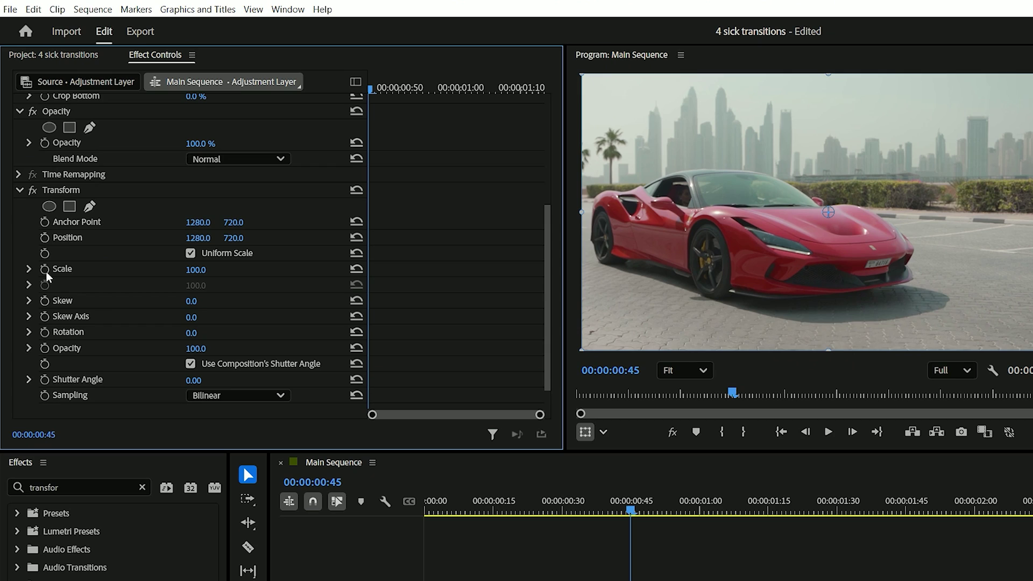
pyautogui.click(190, 253)
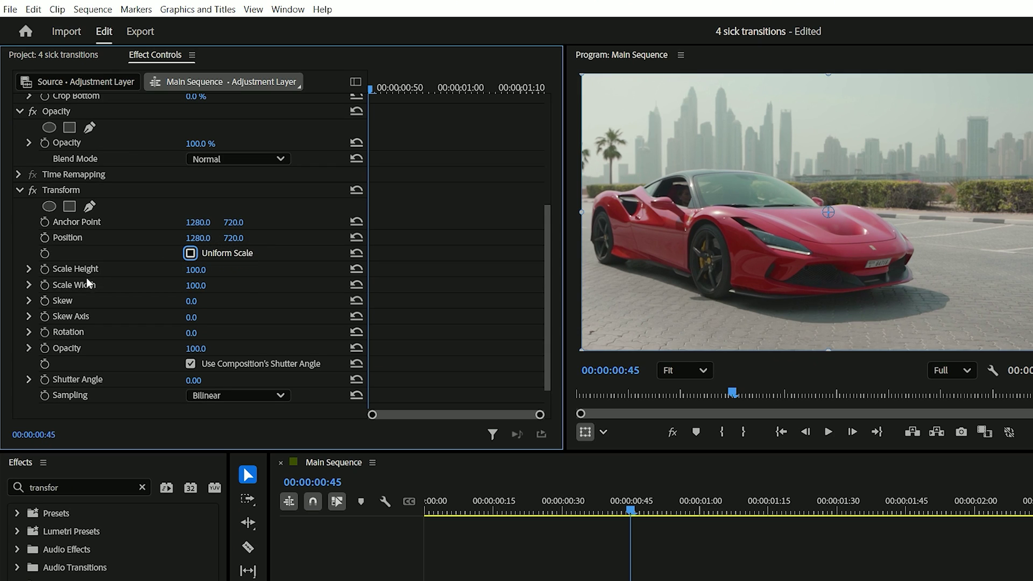
pyautogui.click(45, 285)
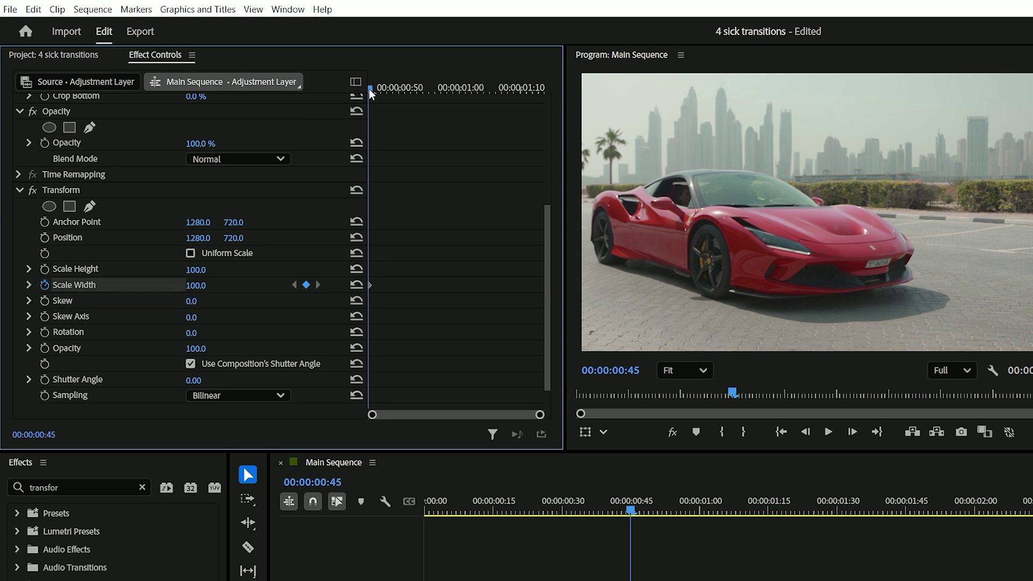
# Step: Add a Scale Width keyframe of 100 at the adjustment layer's end and one of 280 at 00:00:00:59
pyautogui.moveTo(369, 89); pyautogui.dragTo(542, 113)
pyautogui.click(306, 285)
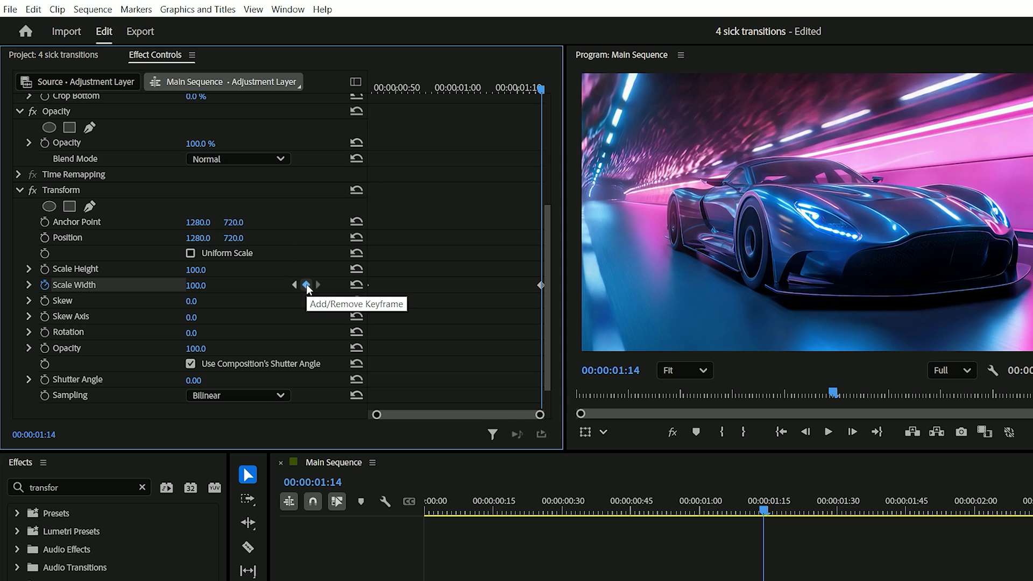
pyautogui.moveTo(541, 90); pyautogui.dragTo(449, 89)
pyautogui.moveTo(221, 276); pyautogui.dragTo(319, 275)
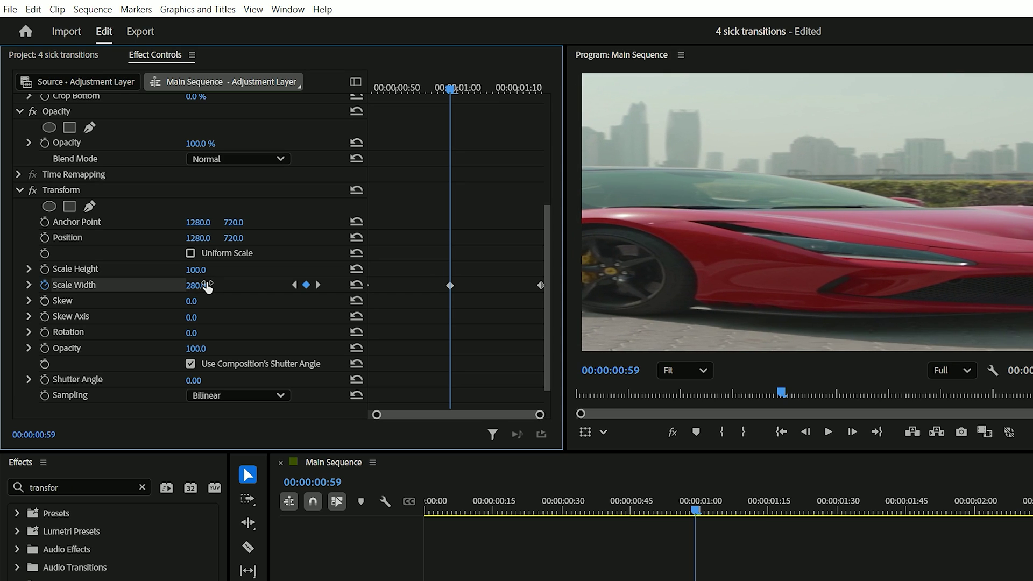
# Step: Reshape the Scale Width velocity graph so the first and last keyframes ease toward the middle one, saving the project along the way
pyautogui.click(30, 284)
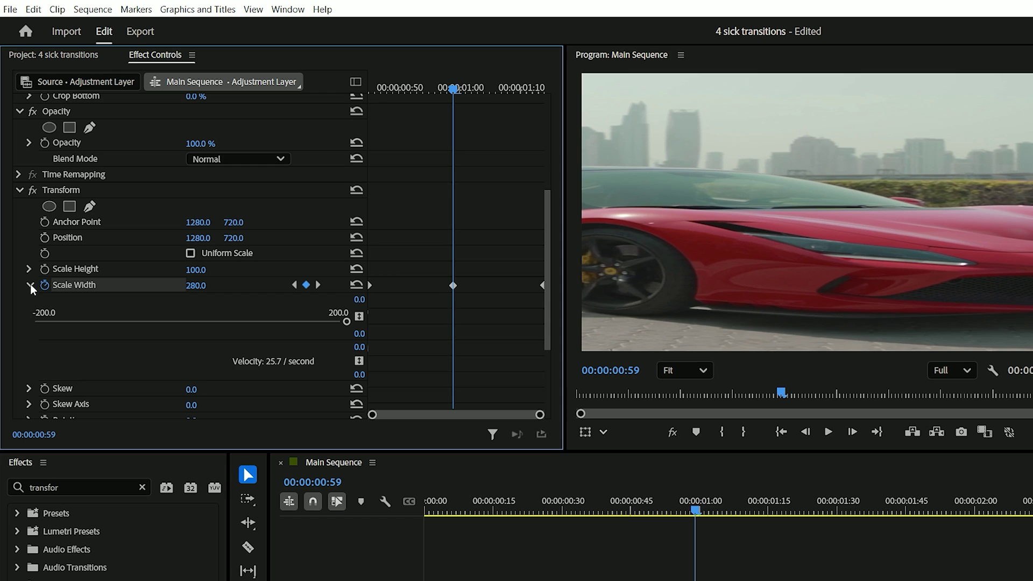
pyautogui.hotkey('ctrl', 's')
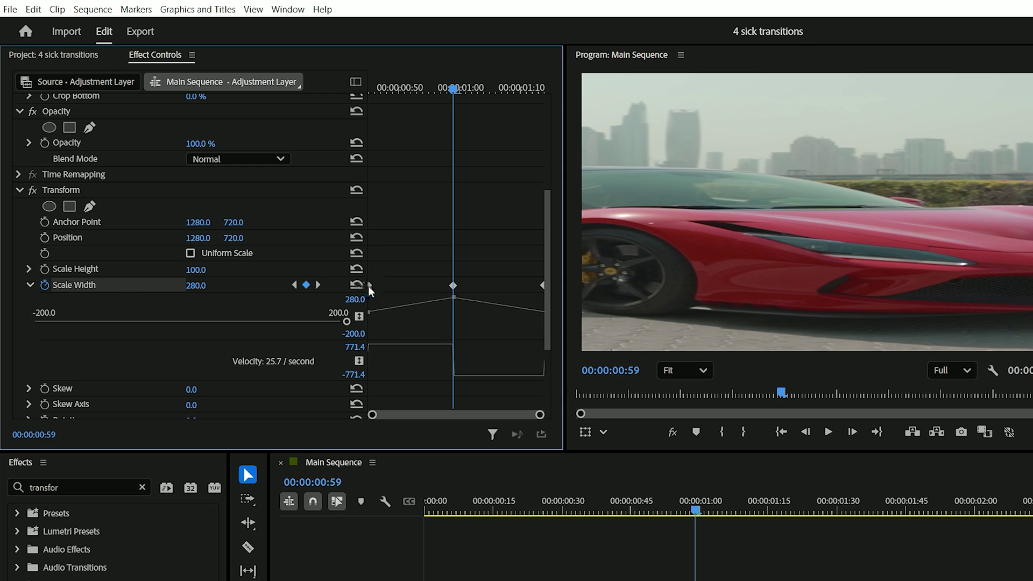
pyautogui.click(369, 286)
pyautogui.moveTo(377, 344); pyautogui.dragTo(436, 365)
pyautogui.moveTo(543, 285); pyautogui.dragTo(538, 285)
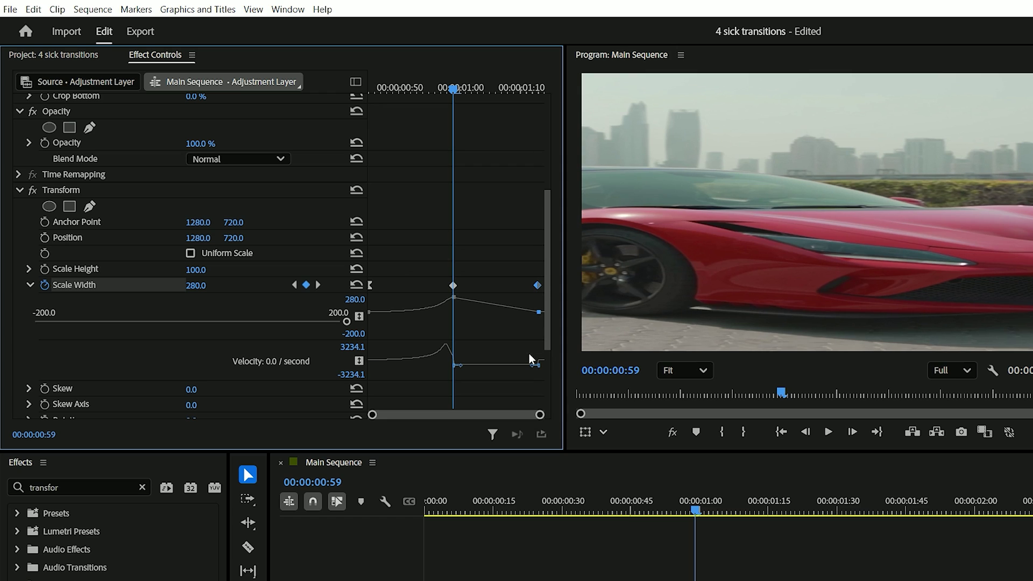
pyautogui.moveTo(534, 370); pyautogui.dragTo(495, 372)
# Step: Turn off Use Composition's Shutter Angle in the Transform effect and set the Shutter Angle to 180
pyautogui.scroll(-3, 275, 390)
pyautogui.scroll(-1, 276, 389)
pyautogui.click(190, 332)
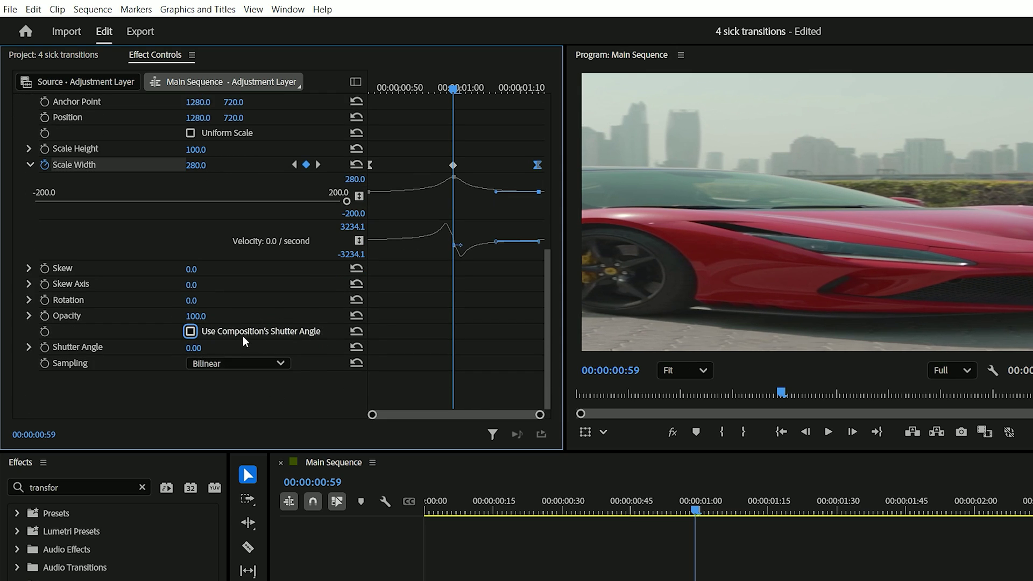
pyautogui.click(193, 347)
pyautogui.write('180')
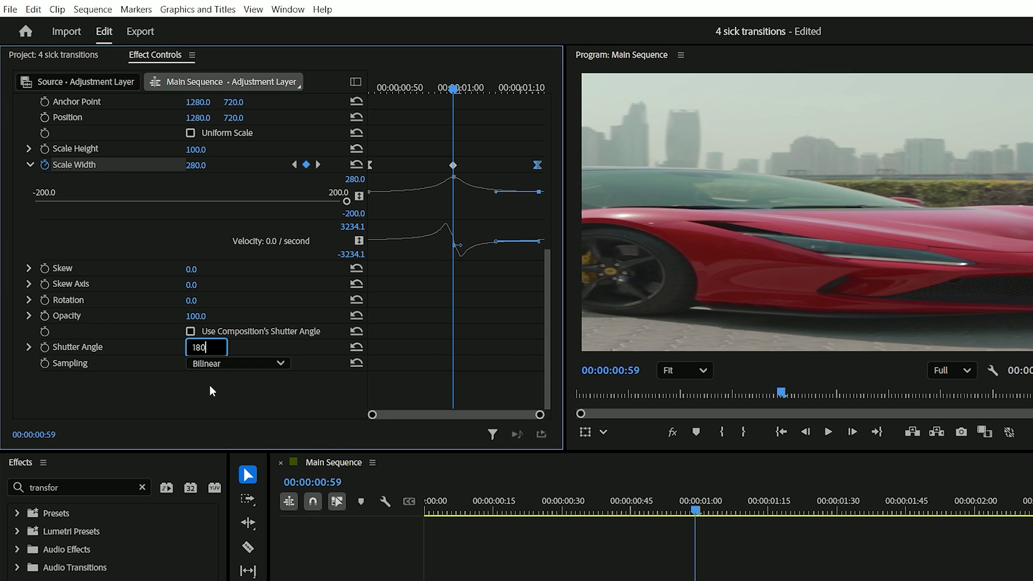
pyautogui.click(210, 386)
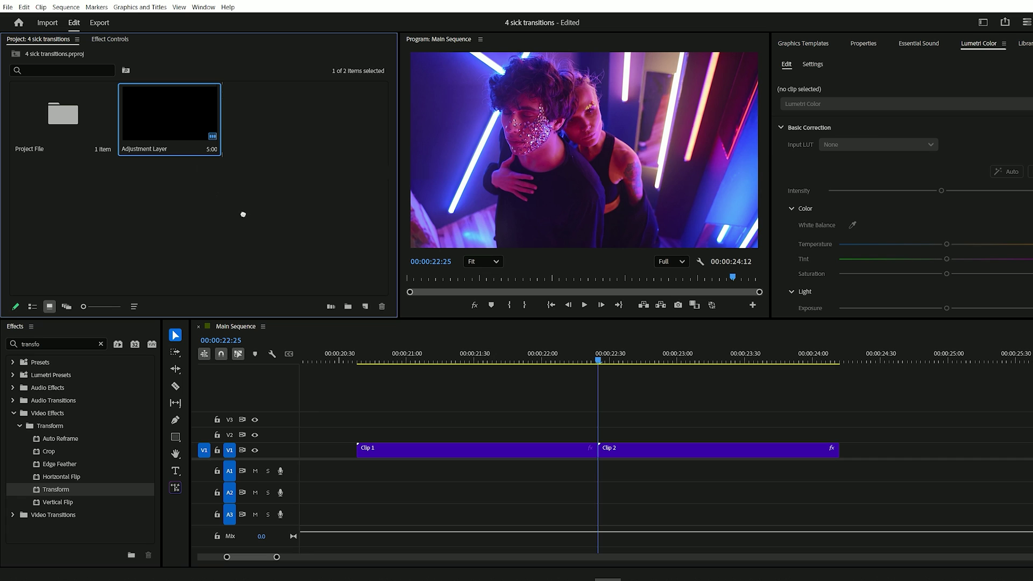
# Step: Place the adjustment layer on V2 over the cut between Clip 1 and Clip 2 and trim away everything before 00:00:22:06
pyautogui.moveTo(243, 214); pyautogui.dragTo(590, 435)
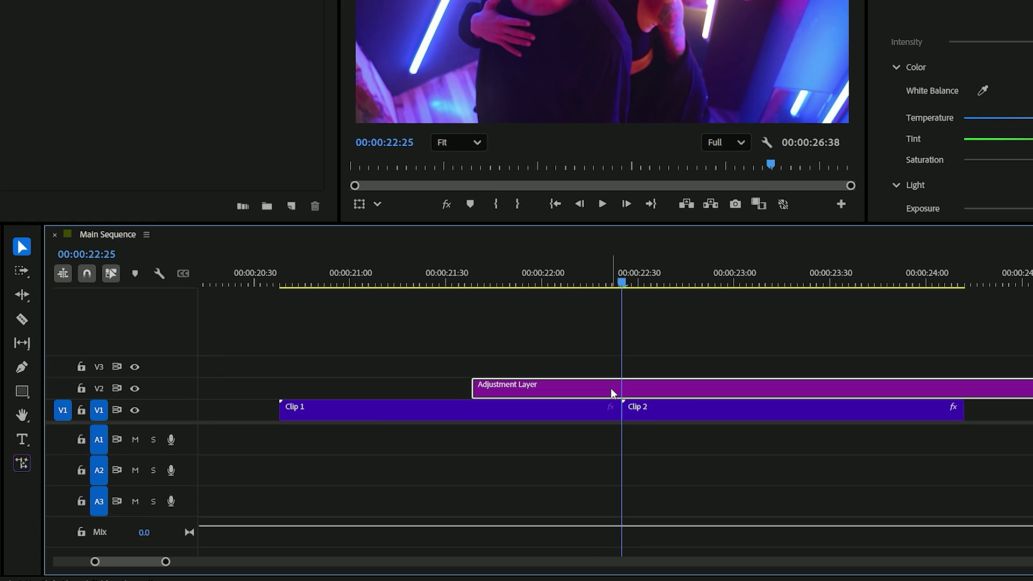
pyautogui.press('Left')
pyautogui.press('Left')
pyautogui.press('Left')
pyautogui.press('Left')
pyautogui.press('Left')
pyautogui.press('Left')
pyautogui.press('Left')
pyautogui.press('Left')
pyautogui.press('Left')
pyautogui.press('Left')
pyautogui.press('Left')
pyautogui.press('Left')
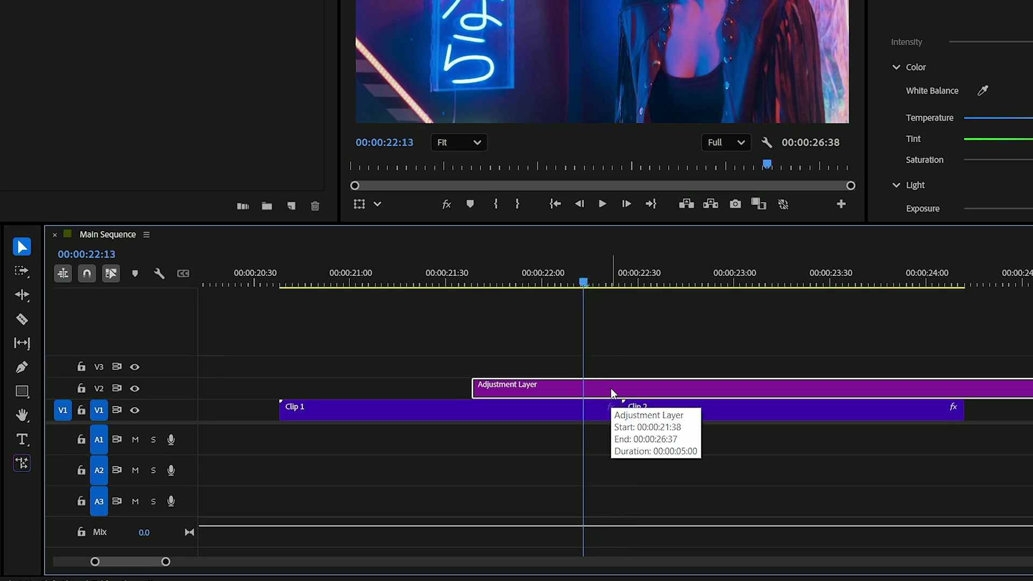
pyautogui.press('Left')
pyautogui.press('Left')
pyautogui.press('Left')
pyautogui.press('Left')
pyautogui.press('Left')
pyautogui.press('Left')
pyautogui.press('Left')
pyautogui.hotkey('ctrl', 'k')
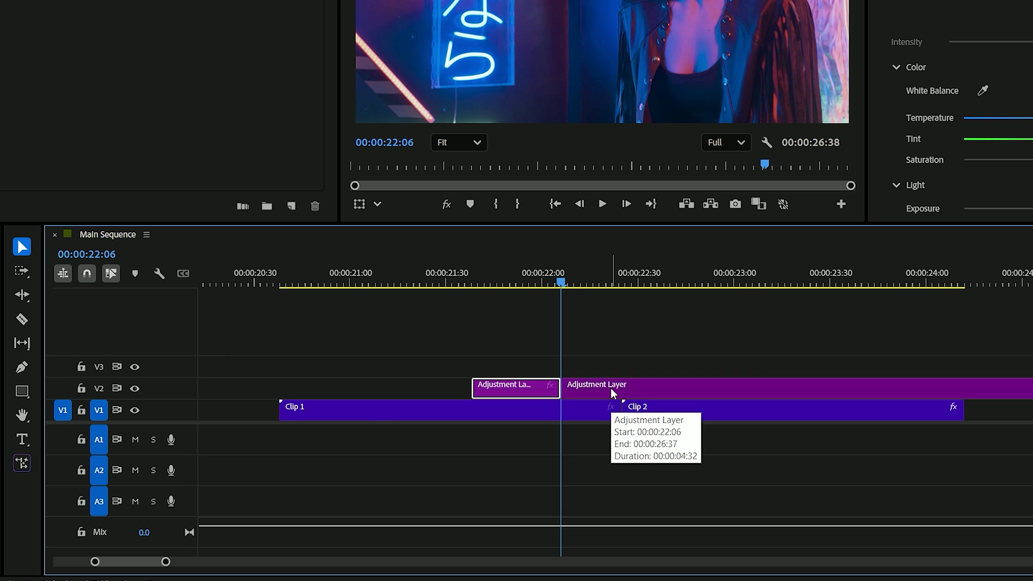
pyautogui.press('Delete')
# Step: Cut the adjustment layer at 00:00:22:44, delete the remainder after it, and return the playhead to the cut between the clips
pyautogui.moveTo(559, 280); pyautogui.dragTo(621, 286)
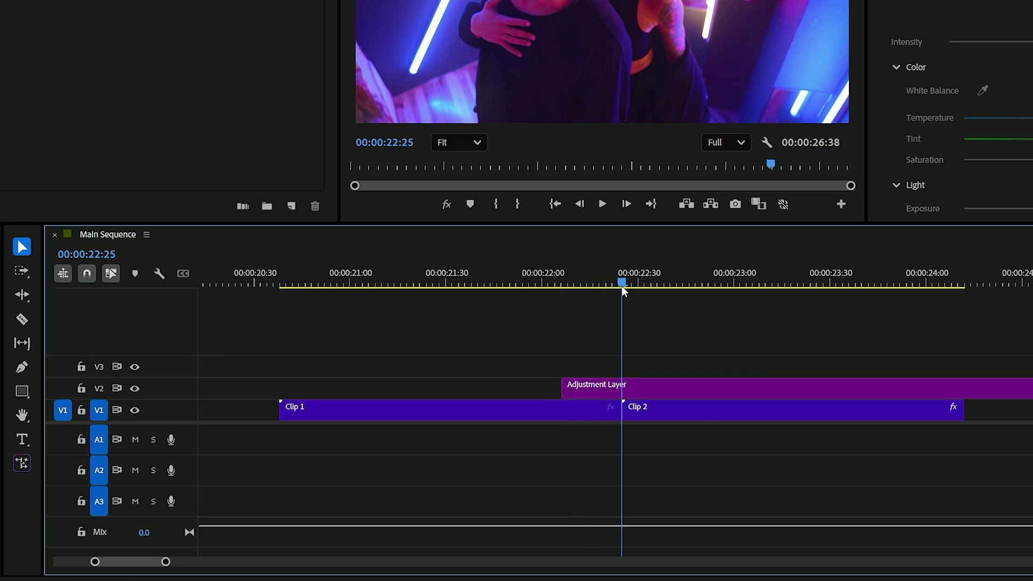
pyautogui.press('Right')
pyautogui.press('Right')
pyautogui.press('Right')
pyautogui.press('Right')
pyautogui.press('Right')
pyautogui.press('Right')
pyautogui.press('Right')
pyautogui.press('Right')
pyautogui.press('Right')
pyautogui.press('Right')
pyautogui.press('Right')
pyautogui.press('Right')
pyautogui.press('Right')
pyautogui.press('Right')
pyautogui.press('Right')
pyautogui.press('Right')
pyautogui.press('Right')
pyautogui.press('Right')
pyautogui.press('Right')
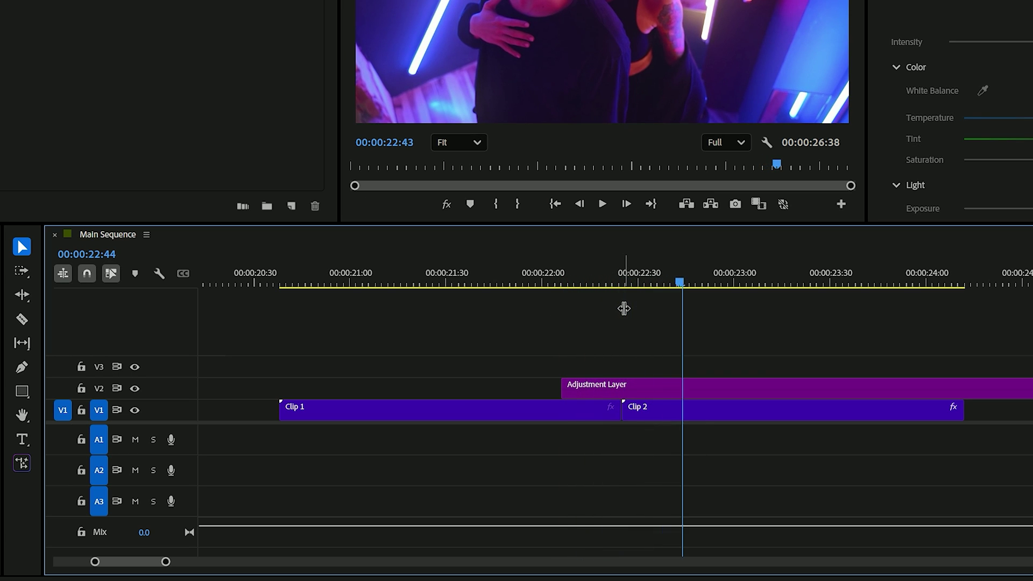
pyautogui.click(671, 387)
pyautogui.hotkey('ctrl', 'k')
pyautogui.click(719, 384)
pyautogui.press('Delete')
pyautogui.moveTo(683, 284); pyautogui.dragTo(623, 282)
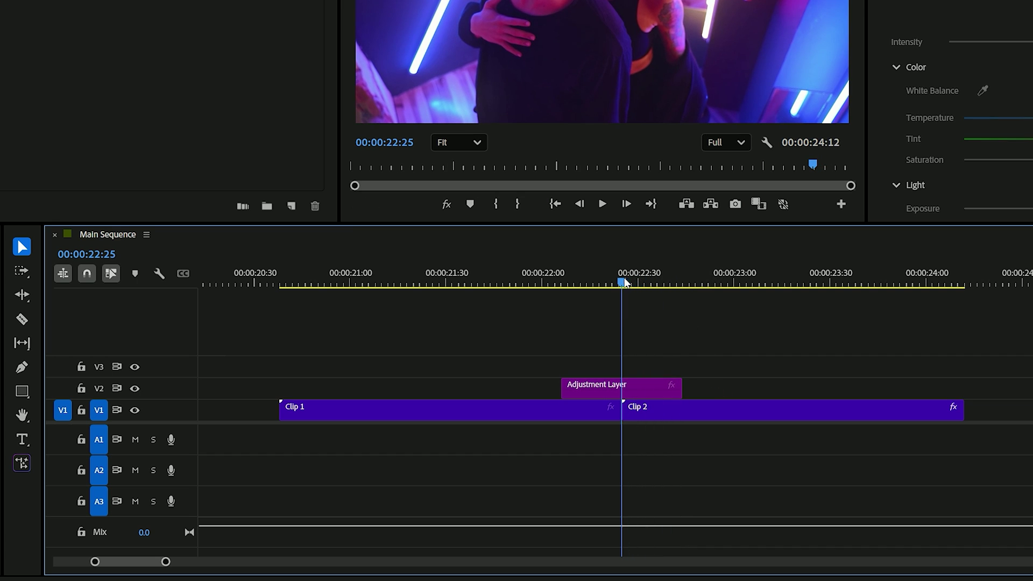
# Step: Find the VR Digital Glitch effect, apply it to the adjustment layer over the Clip 1/Clip 2 cut, and display its effect settings
pyautogui.click(622, 388)
pyautogui.hotkey('shift', '7')
pyautogui.click(7, 259)
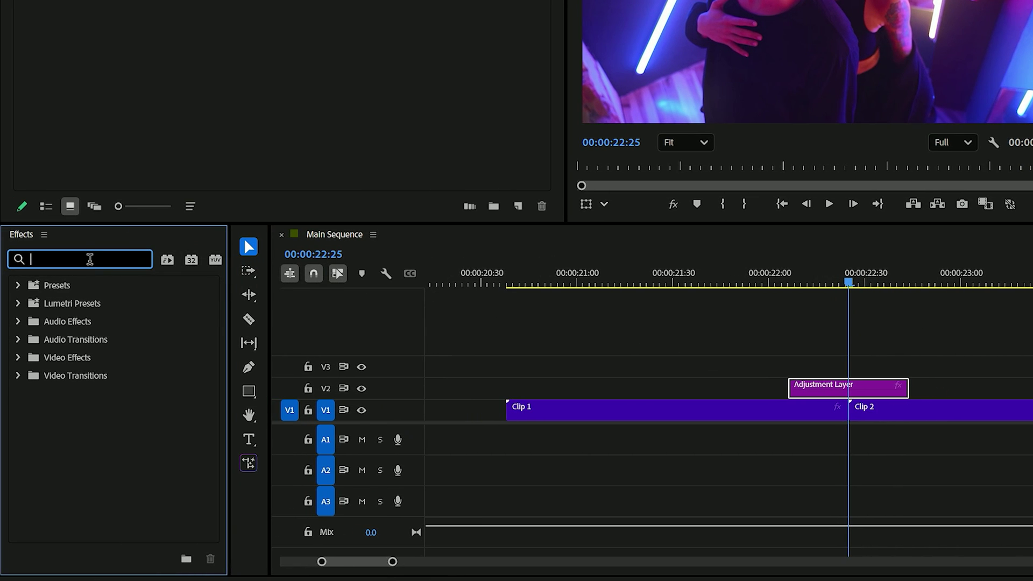
pyautogui.write('vr dig')
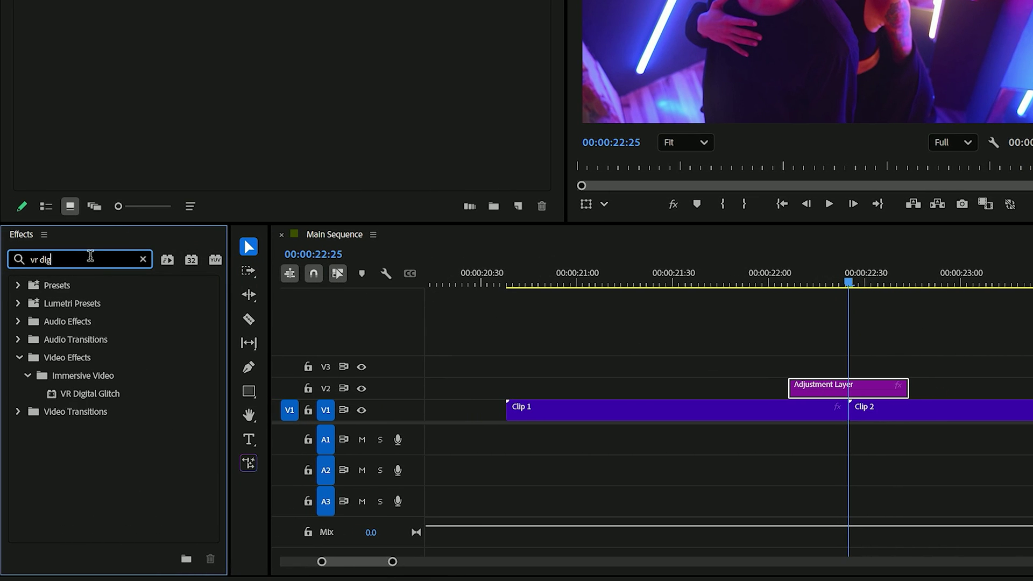
pyautogui.moveTo(86, 393); pyautogui.dragTo(845, 397)
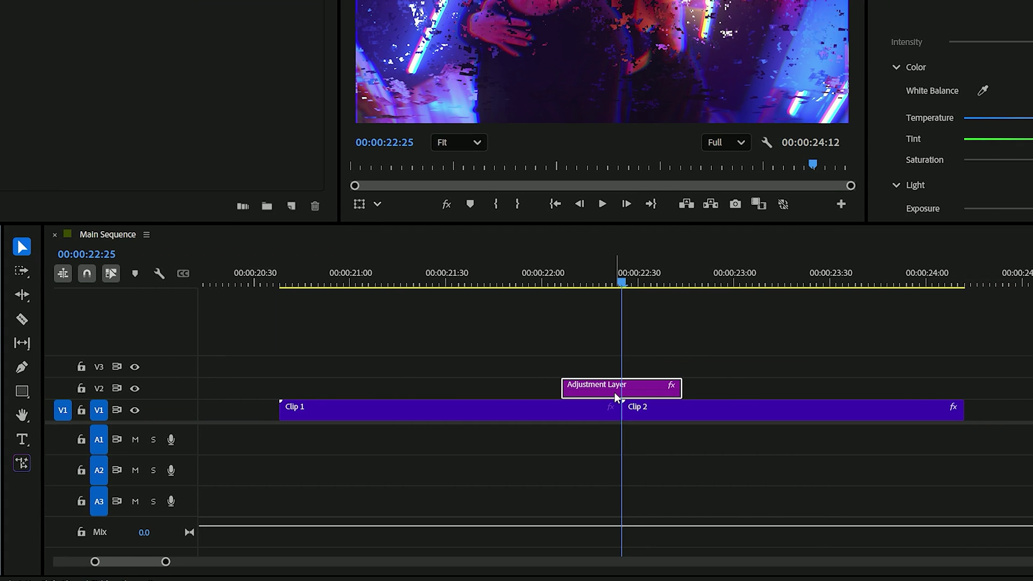
pyautogui.click(161, 56)
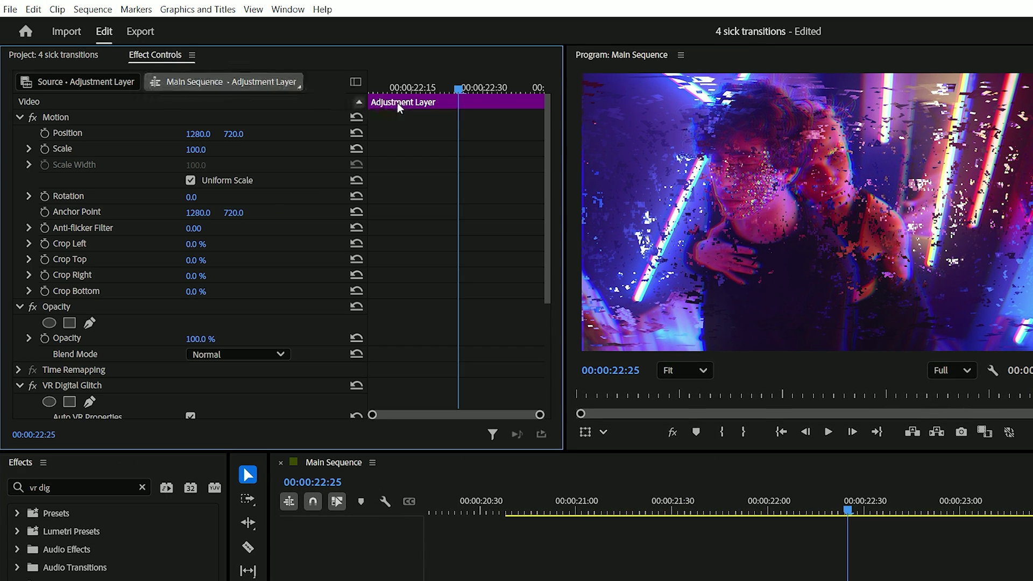
# Step: Enable keyframing at the adjustment layer's start for the glitch's Geometry Distortion X, Distortion Rate and Distortion Evolution
pyautogui.moveTo(453, 86); pyautogui.dragTo(370, 95)
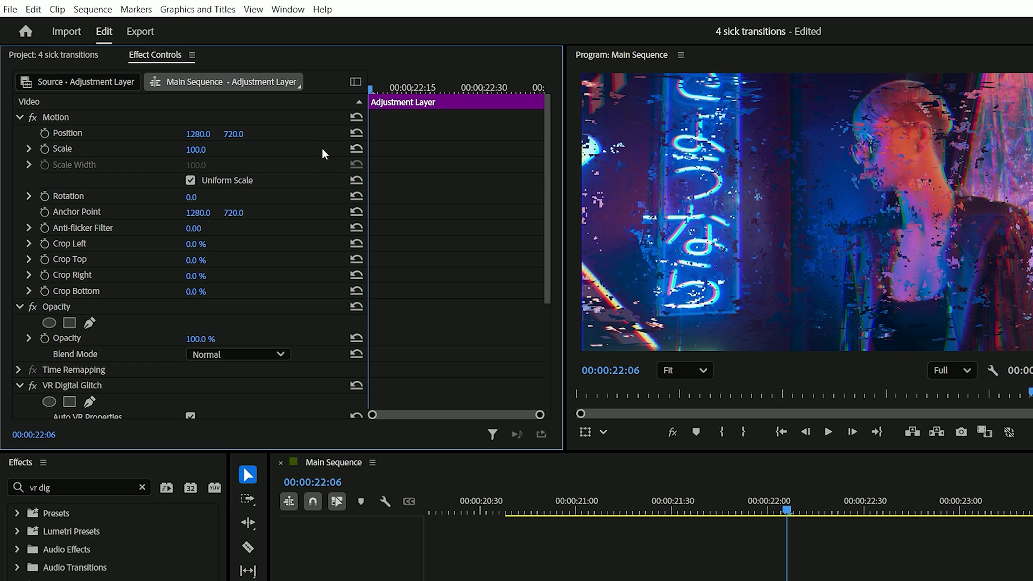
pyautogui.scroll(-3, 317, 163)
pyautogui.scroll(-2, 318, 162)
pyautogui.click(30, 330)
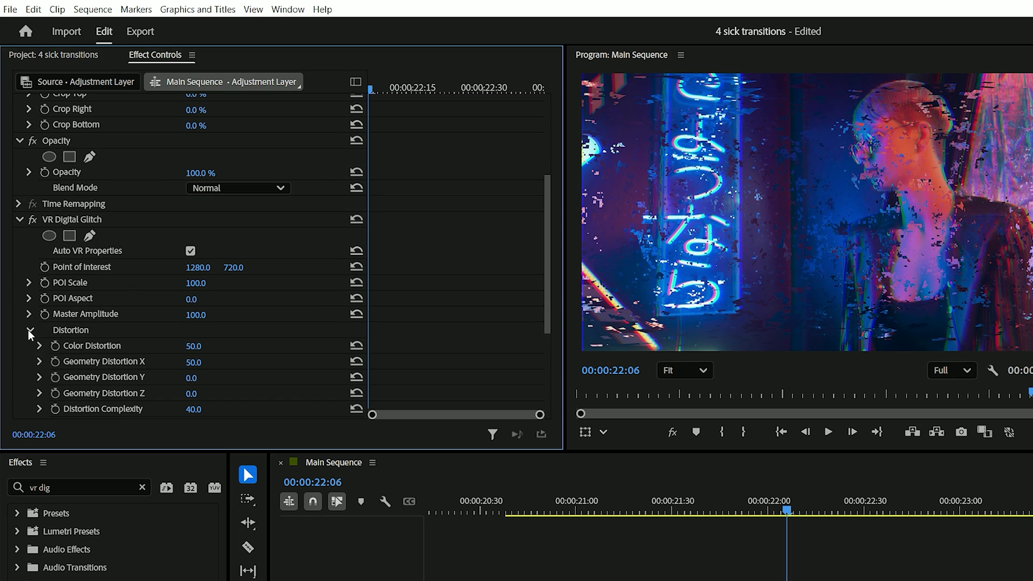
pyautogui.scroll(-3, 30, 350)
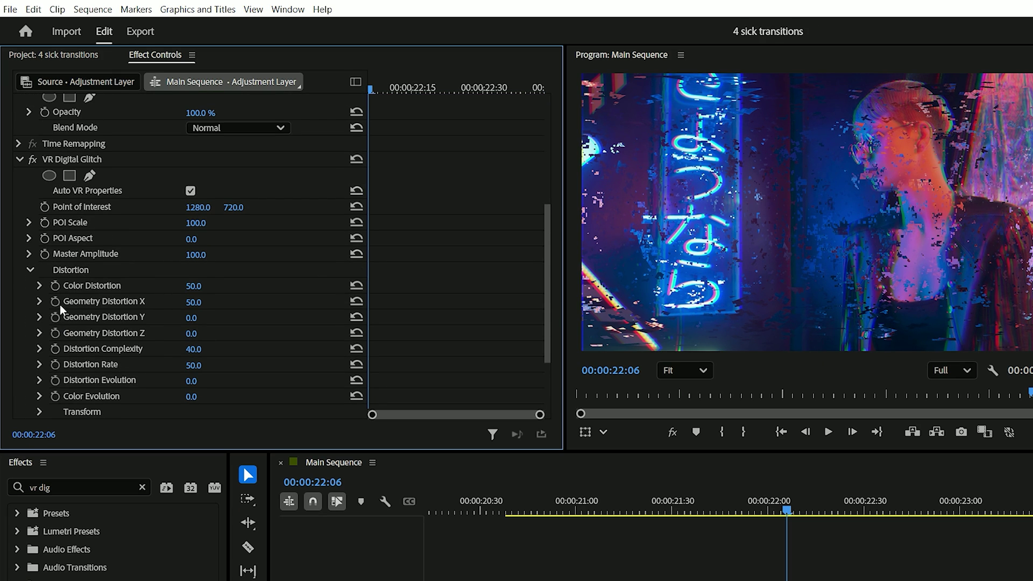
pyautogui.click(55, 302)
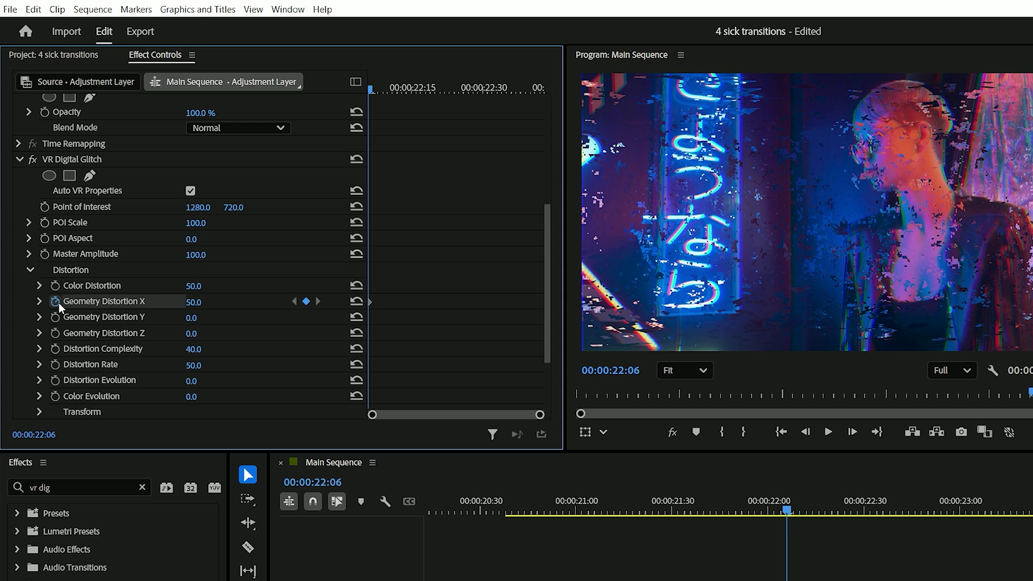
pyautogui.click(56, 365)
pyautogui.click(55, 381)
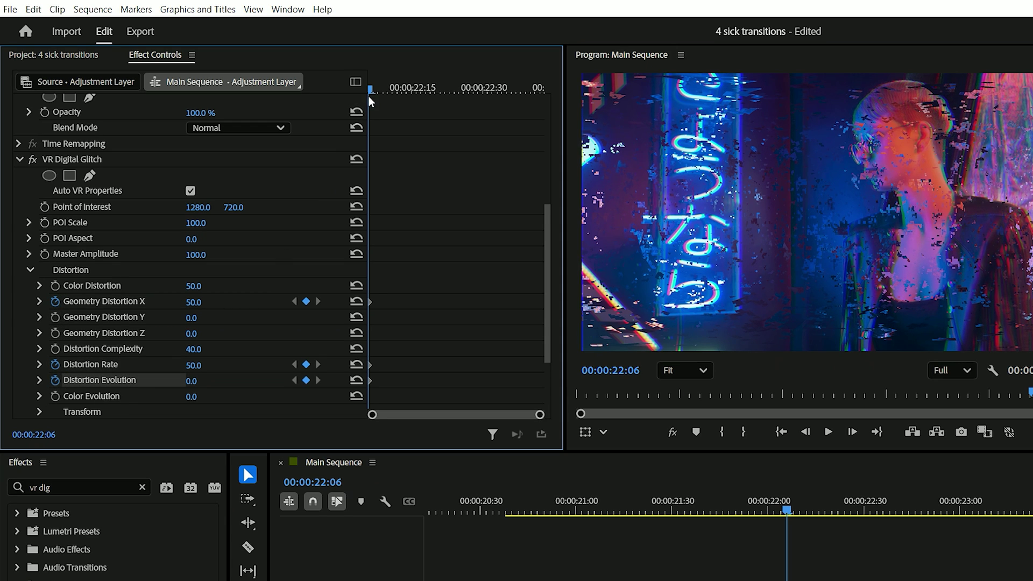
# Step: At 00:00:22:25, keyframe the glitch's Geometry Distortion X at 92 and Distortion Rate at 77
pyautogui.moveTo(368, 93); pyautogui.dragTo(458, 91)
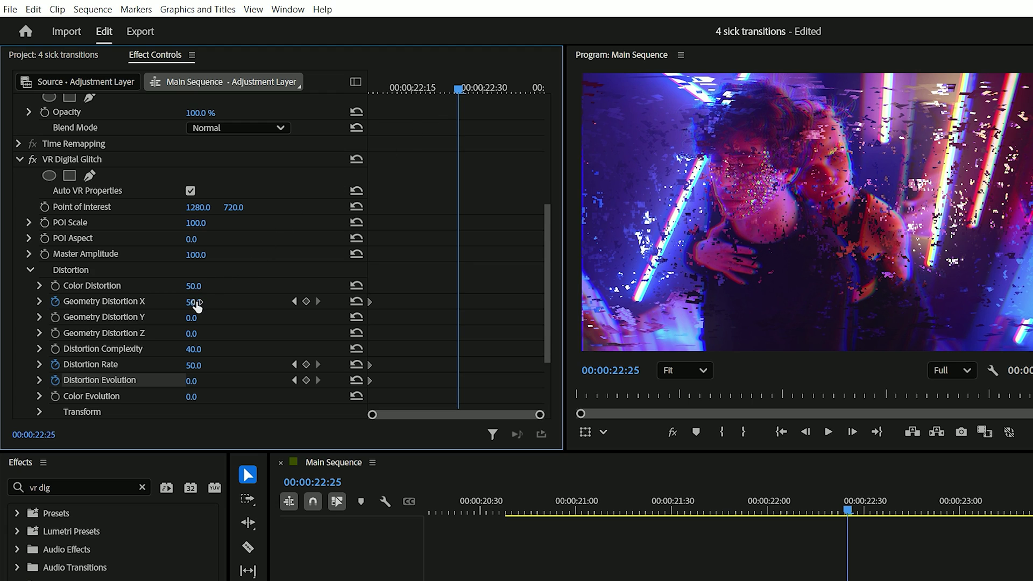
pyautogui.moveTo(194, 302); pyautogui.dragTo(216, 302)
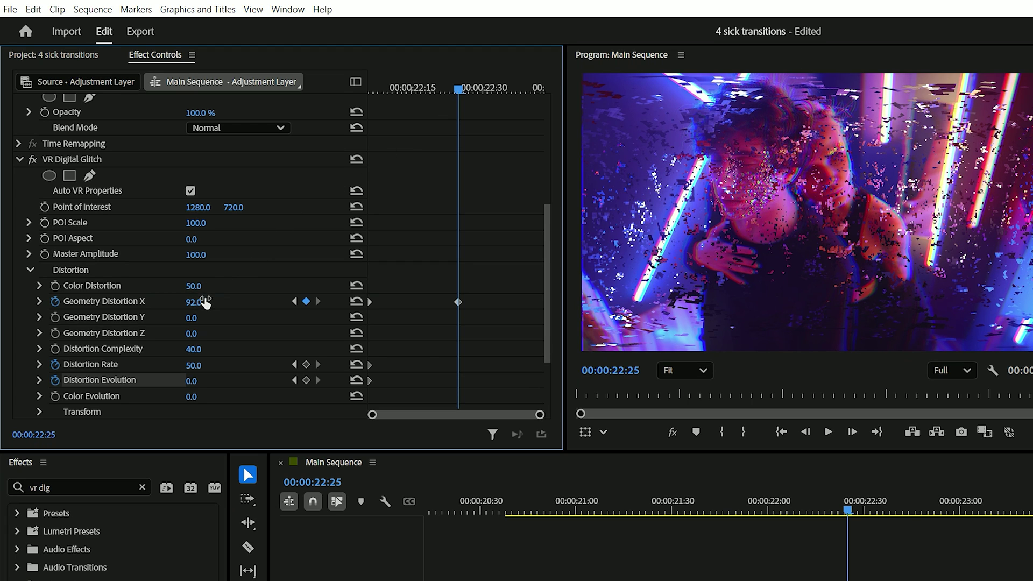
pyautogui.moveTo(194, 366); pyautogui.dragTo(208, 365)
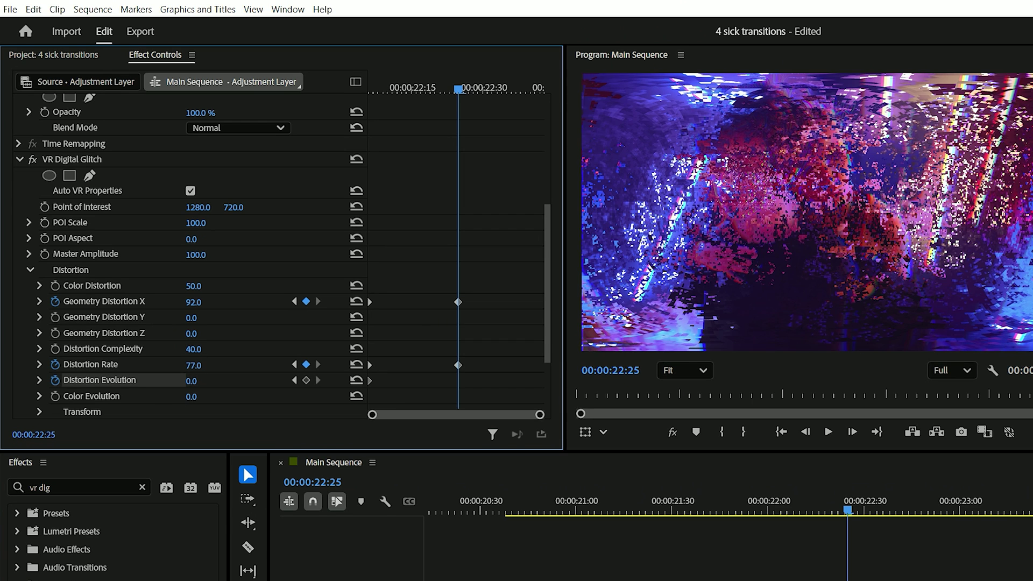
# Step: At 00:00:22:42, near the adjustment layer's end, reset Geometry Distortion X and Distortion Rate to their default values
pyautogui.moveTo(462, 92); pyautogui.dragTo(537, 110)
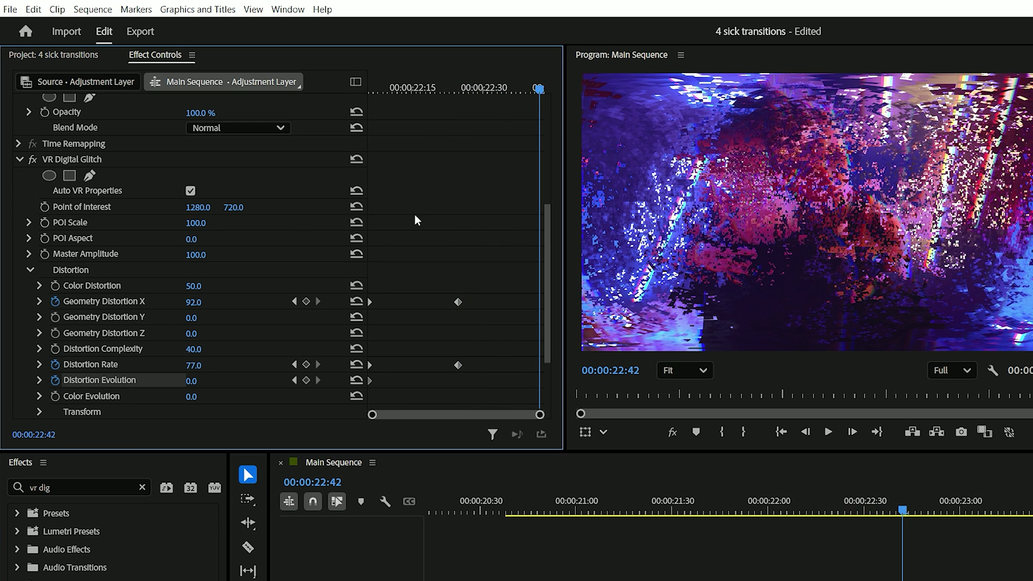
pyautogui.click(357, 301)
pyautogui.click(357, 365)
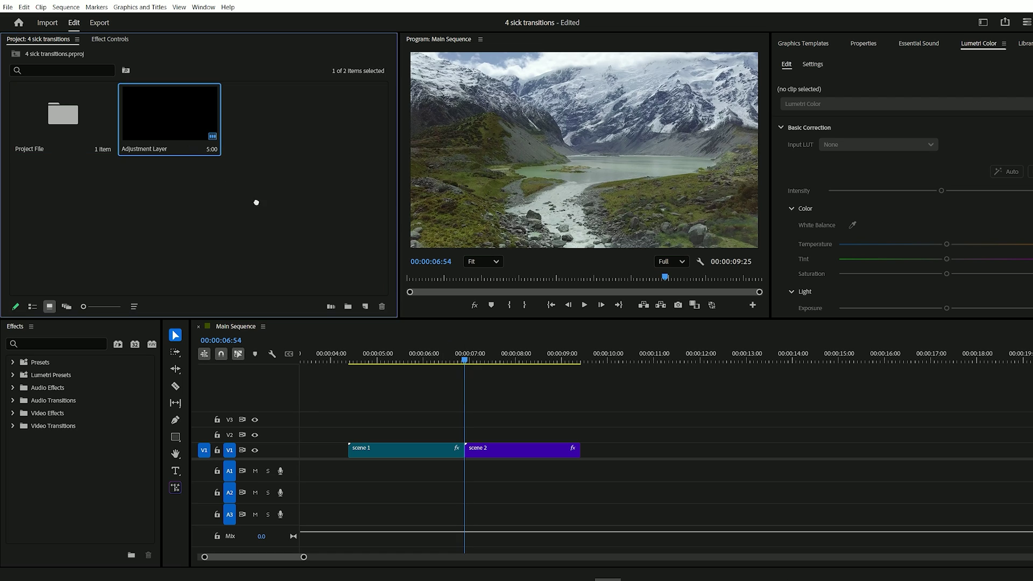
pyautogui.moveTo(385, 367); pyautogui.dragTo(351, 404)
pyautogui.hotkey('ctrl', 'k')
pyautogui.press('Delete')
pyautogui.press('Down')
pyautogui.click(457, 395)
pyautogui.hotkey('ctrl', 'k')
pyautogui.press('Delete')
pyautogui.moveTo(204, 561); pyautogui.dragTo(170, 558)
pyautogui.moveTo(732, 385); pyautogui.dragTo(733, 374)
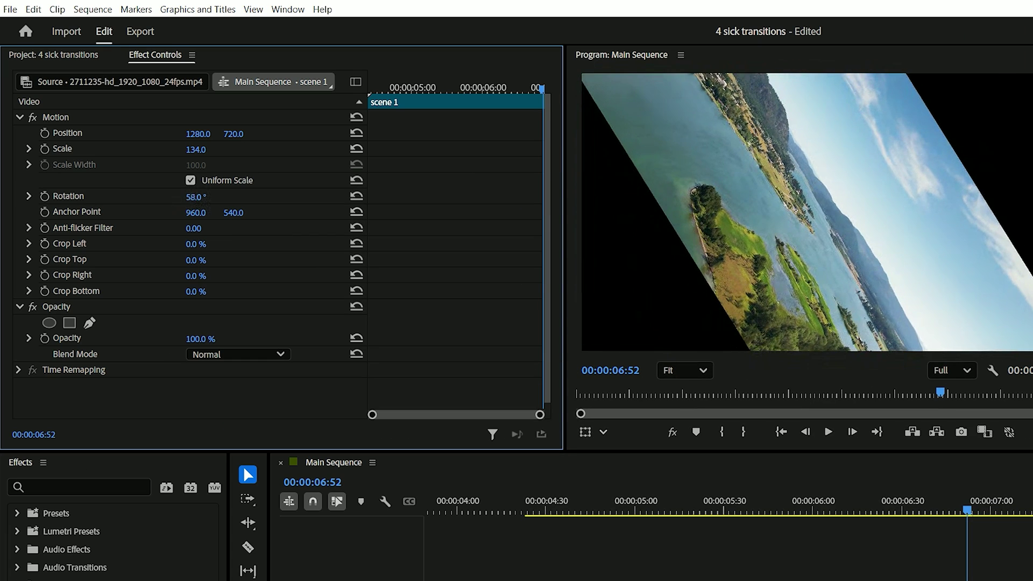
# Step: Rotate scene 1 back to level and apply the Replicate effect to the adjustment layer on V2
pyautogui.moveTo(195, 197)
pyautogui.mouseDown()
pyautogui.moveTo(169, 197)
pyautogui.moveTo(180, 197)
pyautogui.mouseUp()
pyautogui.click(78, 487)
pyautogui.write('re')
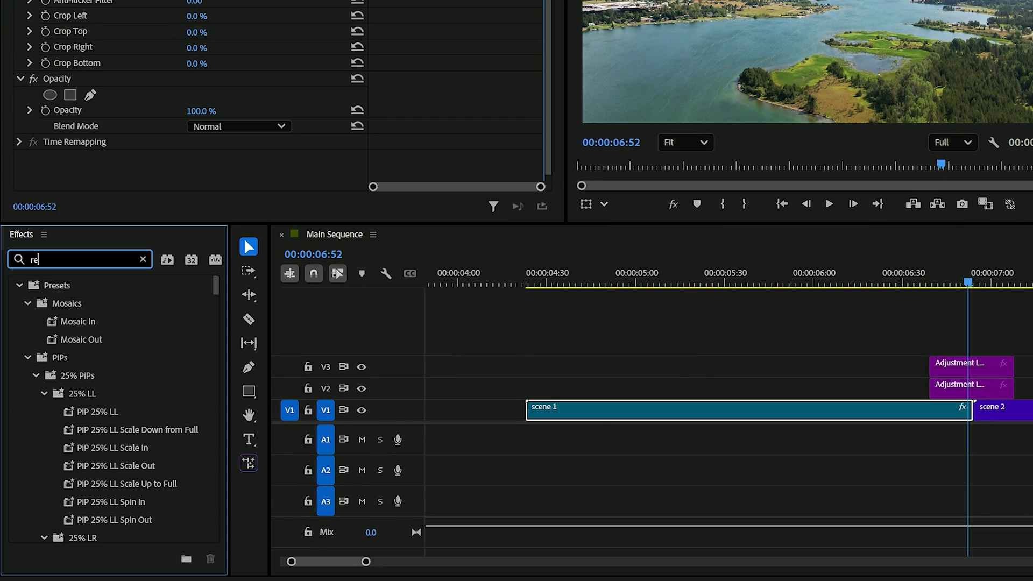
pyautogui.write('plicate')
pyautogui.moveTo(74, 392); pyautogui.dragTo(927, 388)
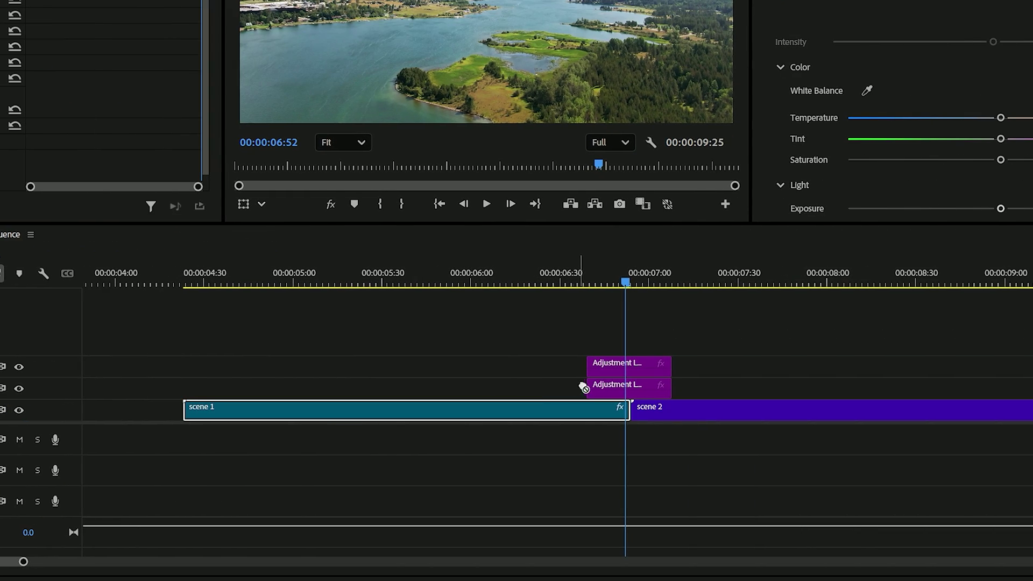
pyautogui.moveTo(584, 387); pyautogui.dragTo(619, 385)
# Step: Set the Replicate effect's Count to 3
pyautogui.scroll(-3, 277, 211)
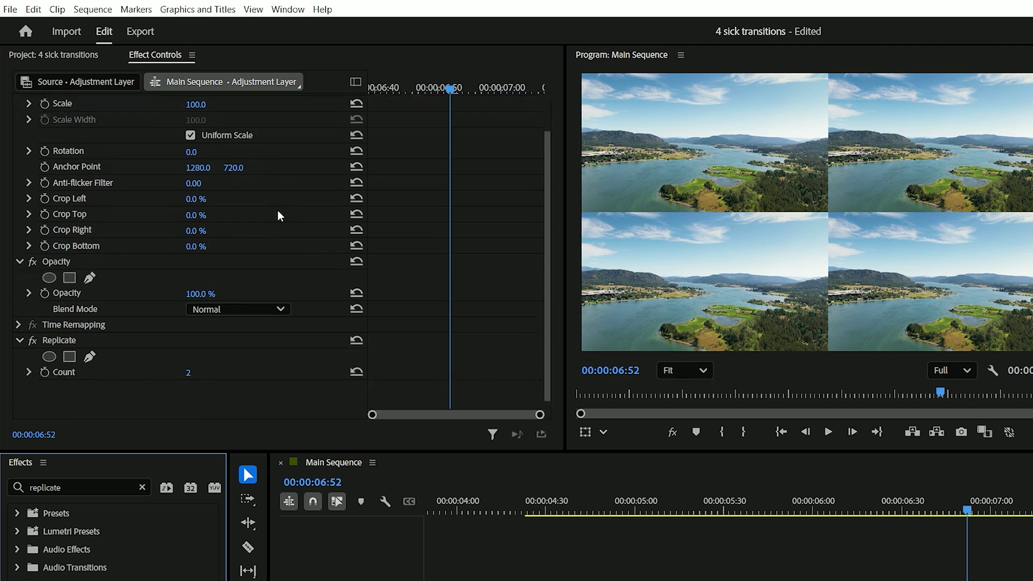
pyautogui.scroll(-1, 277, 215)
pyautogui.click(189, 363)
pyautogui.write('3')
pyautogui.press('Return')
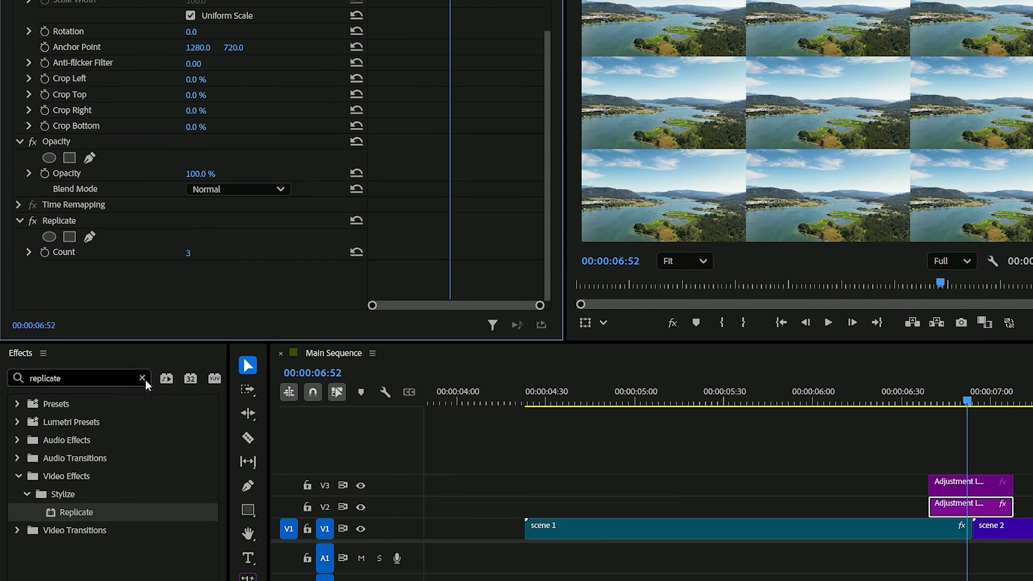
# Step: Find the Mirror effect and add it more than once to the V2 adjustment layer, below Replicate
pyautogui.click(142, 488)
pyautogui.write('m')
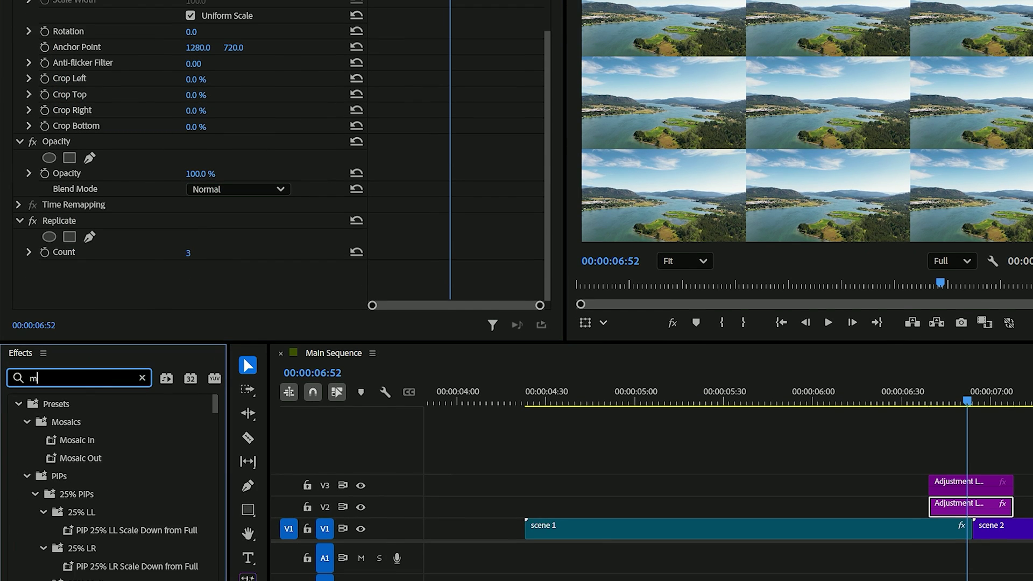
pyautogui.write('irro')
pyautogui.moveTo(71, 511); pyautogui.dragTo(102, 280)
pyautogui.moveTo(67, 511); pyautogui.dragTo(70, 226)
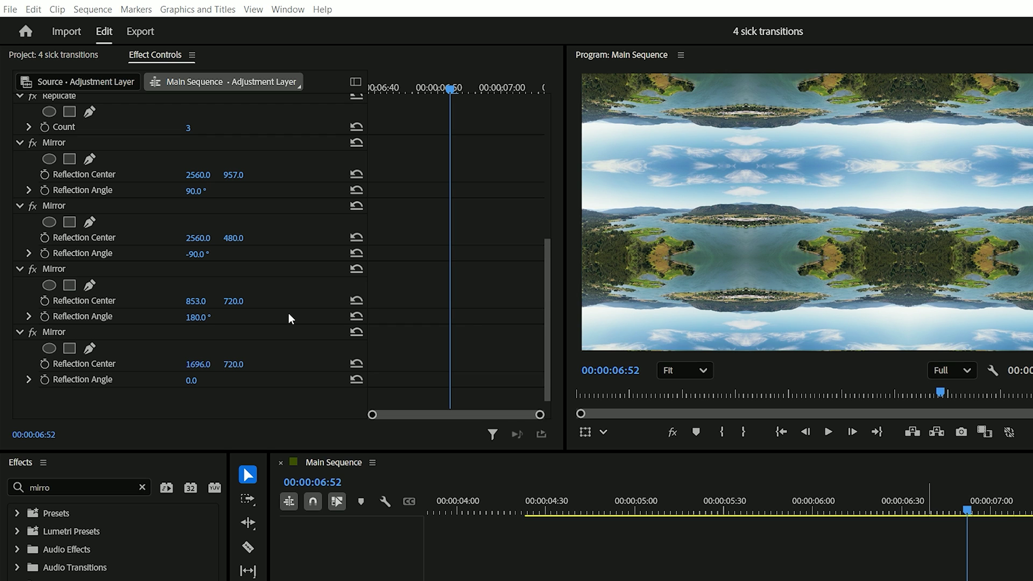
# Step: Find the Transform effect and apply it to the adjustment layer on V3
pyautogui.doubleClick(116, 487)
pyautogui.write('transfo')
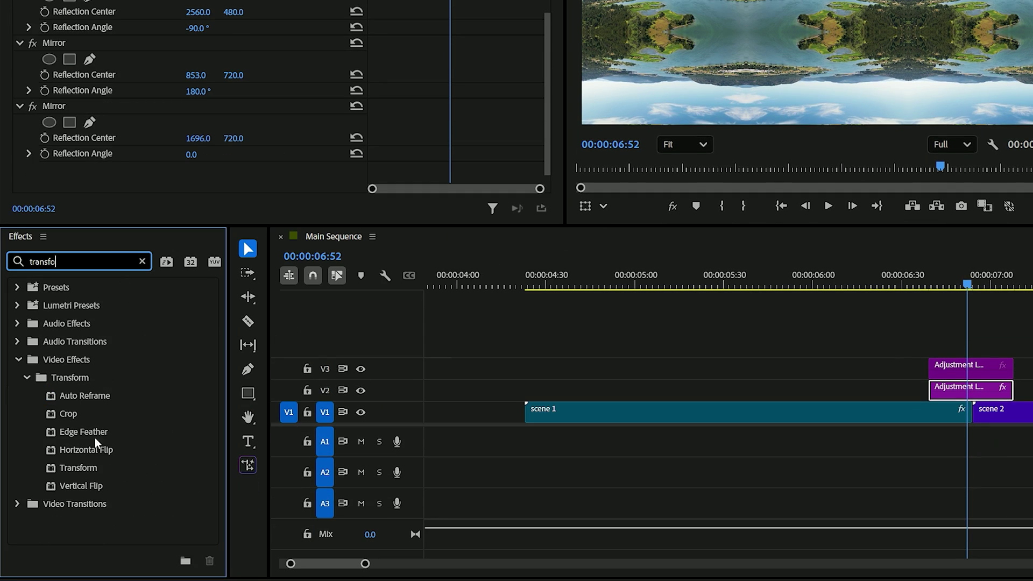
pyautogui.moveTo(83, 466); pyautogui.dragTo(964, 368)
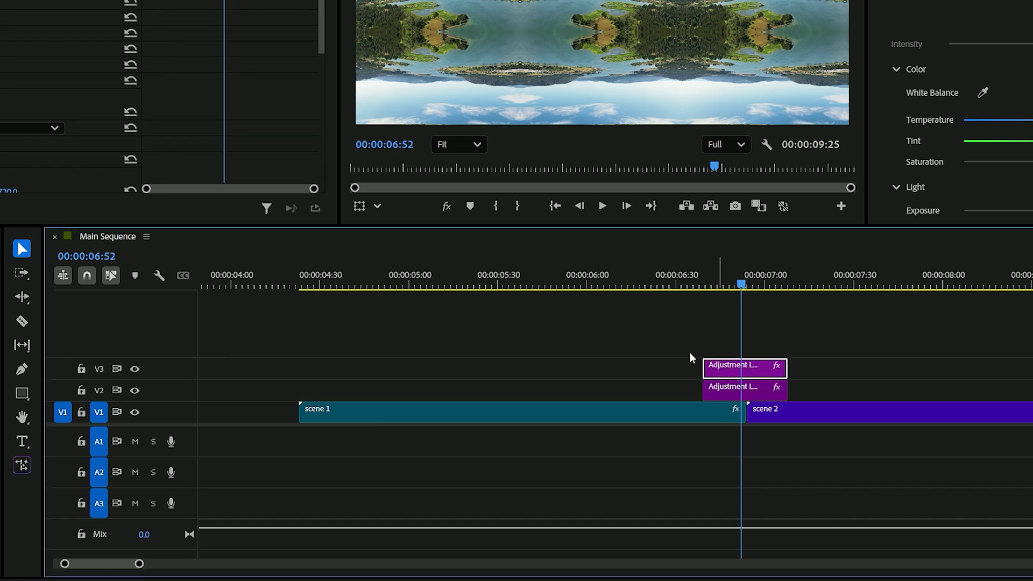
# Step: Move to the V3 adjustment layer's start at 00:00:06:39 and set the Transform effect's Scale to 300
pyautogui.scroll(-3, 81, 158)
pyautogui.moveTo(451, 92); pyautogui.dragTo(369, 91)
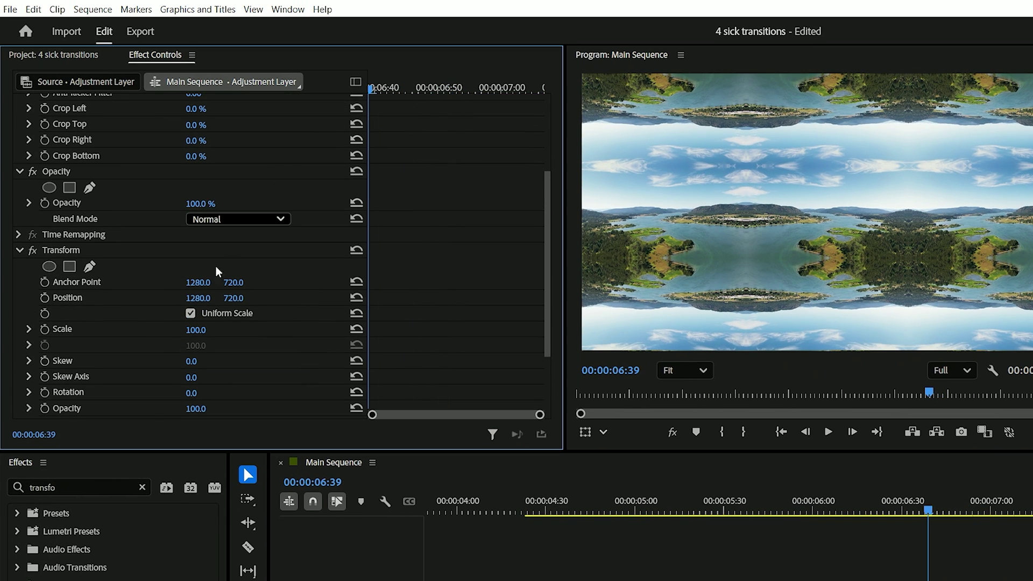
pyautogui.click(196, 330)
pyautogui.write('300')
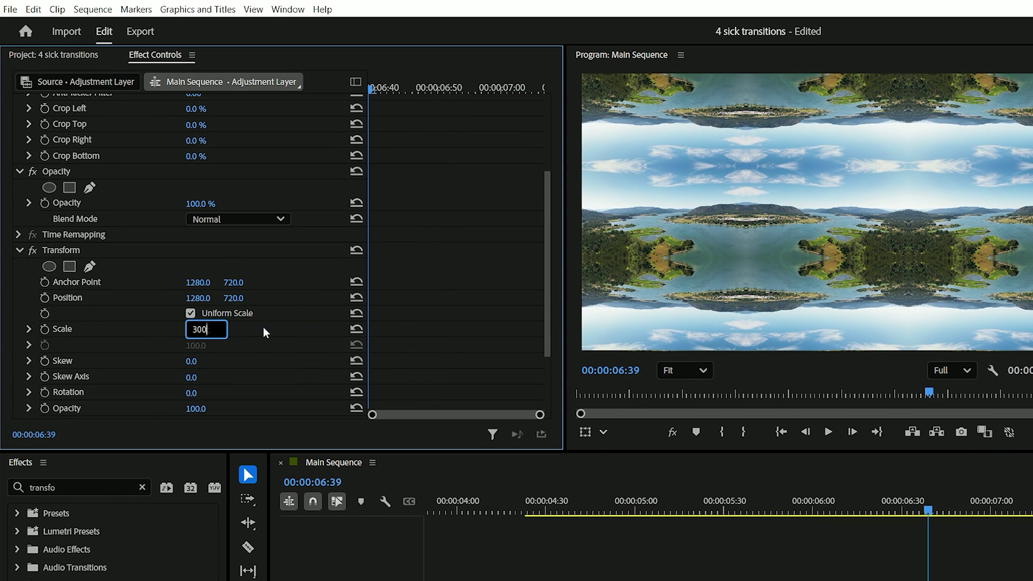
pyautogui.press('Return')
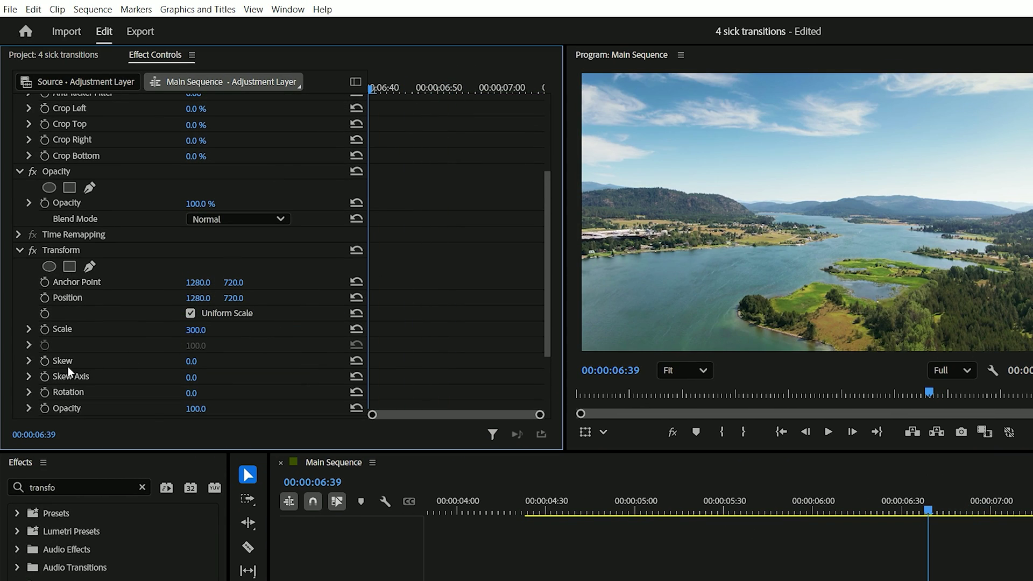
# Step: Keyframe the Transform Rotation from 0 at the layer's start to 360 degrees at 00:00:07:06
pyautogui.click(42, 395)
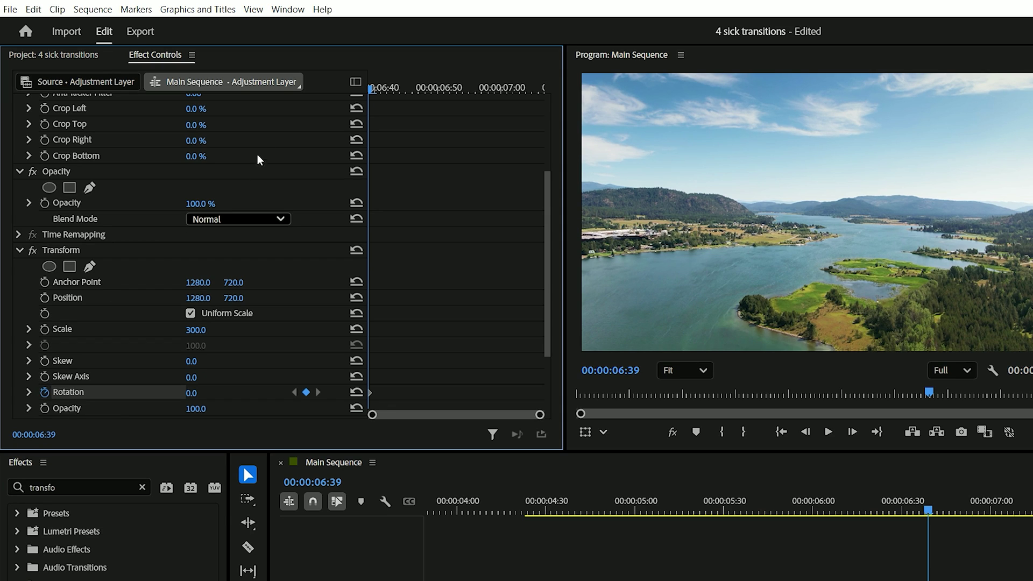
pyautogui.moveTo(370, 88); pyautogui.dragTo(538, 93)
pyautogui.click(199, 392)
pyautogui.write('3')
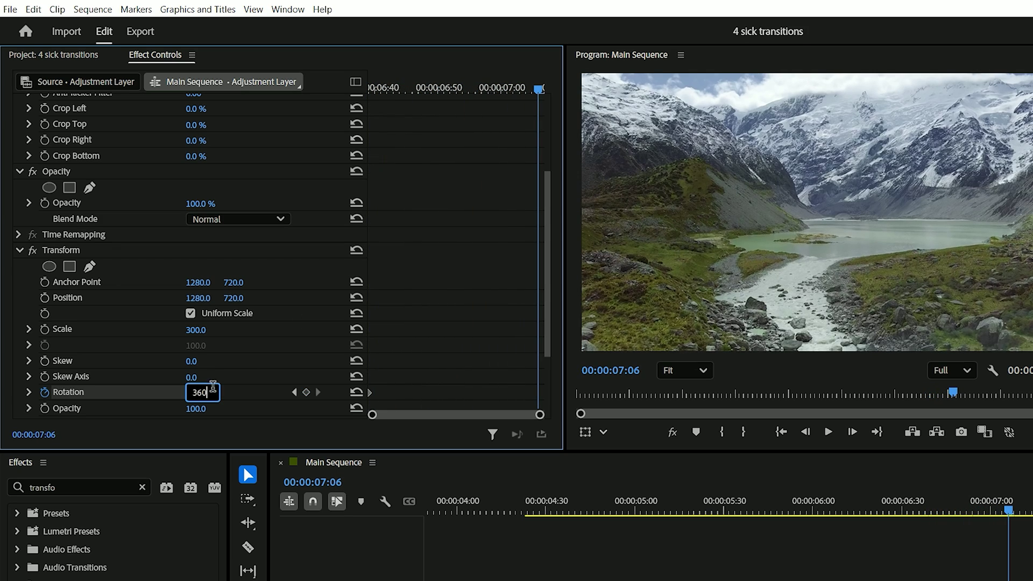
pyautogui.write('60')
pyautogui.press('Return')
# Step: Show the Rotation graphs and stretch both velocity handles inward so the spin peaks midway between the keyframes
pyautogui.click(29, 392)
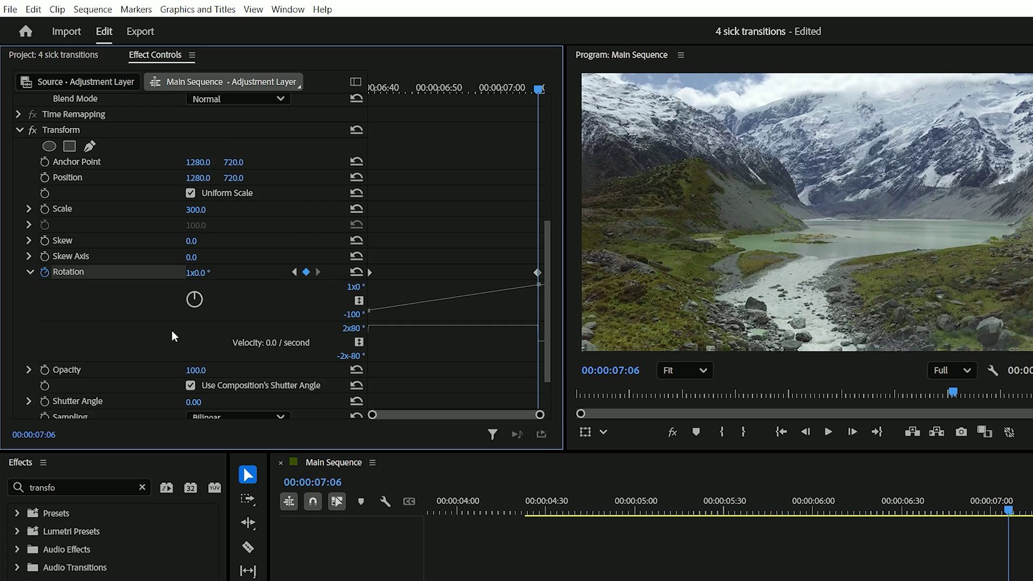
pyautogui.scroll(-2, 174, 331)
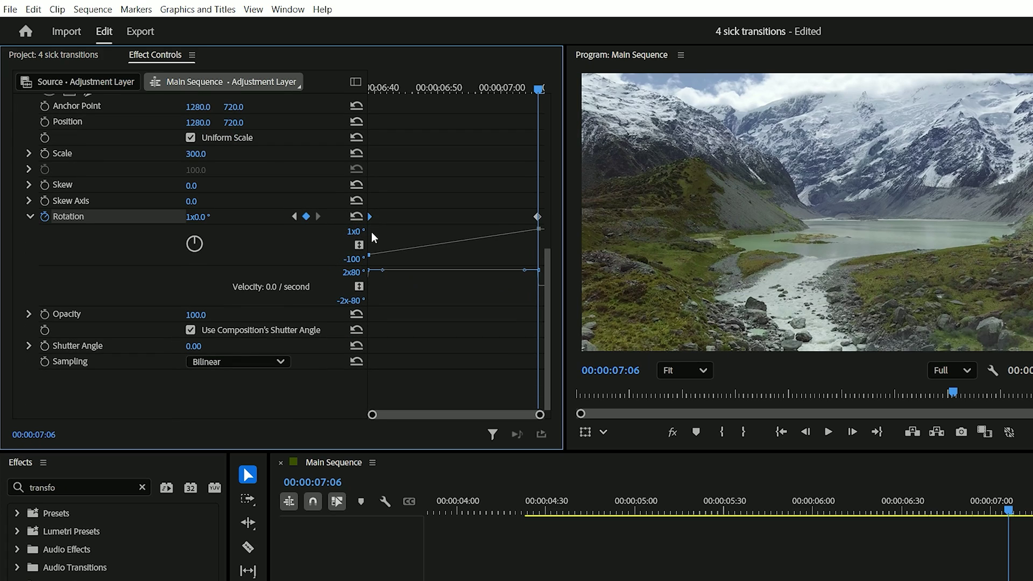
pyautogui.moveTo(381, 269); pyautogui.dragTo(424, 283)
pyautogui.moveTo(525, 273); pyautogui.dragTo(467, 284)
pyautogui.moveTo(425, 284); pyautogui.dragTo(443, 285)
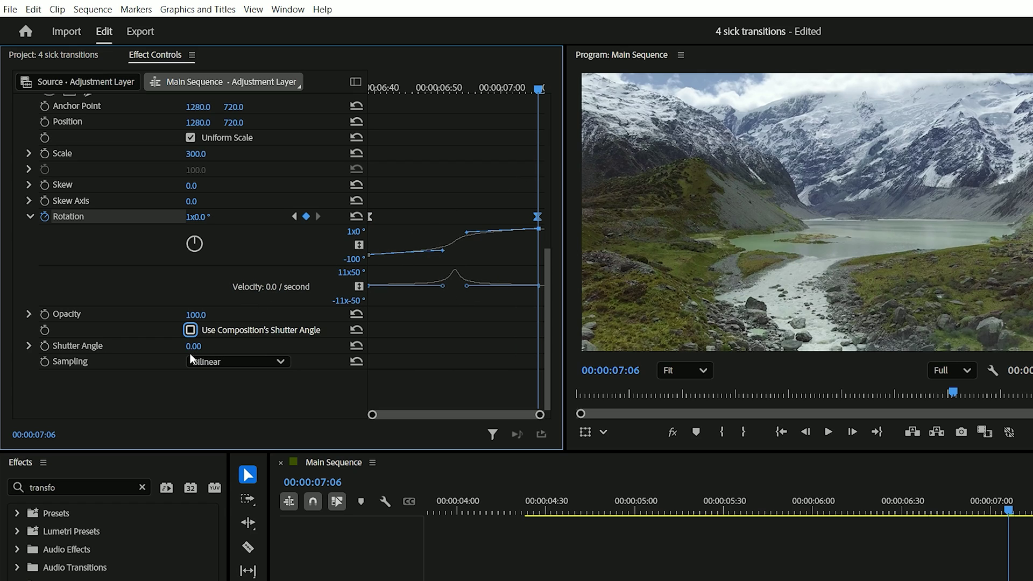
# Step: Enter a custom Shutter Angle for Transform in place of the composition's and play back the spin transition
pyautogui.click(208, 343)
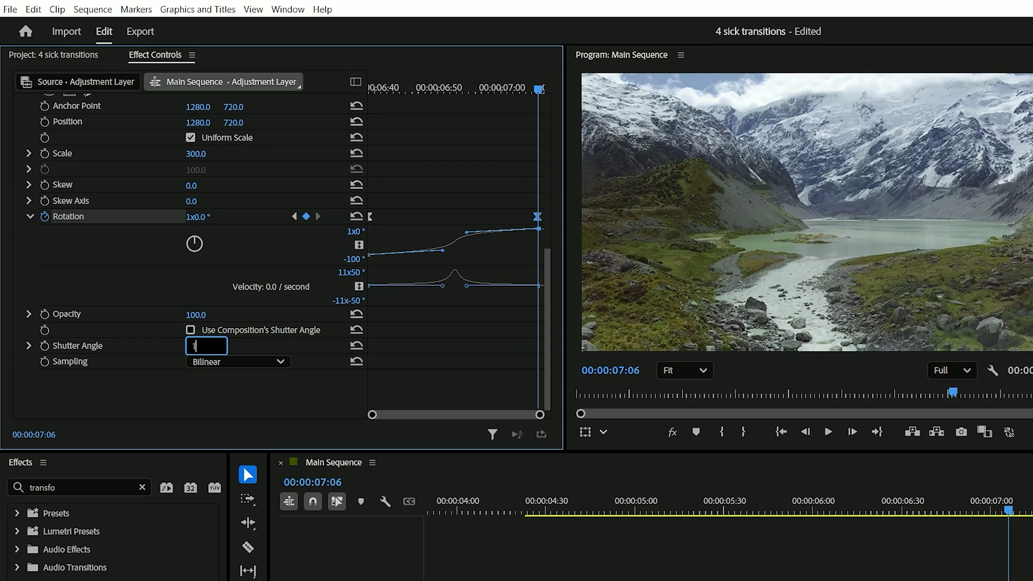
pyautogui.click(200, 382)
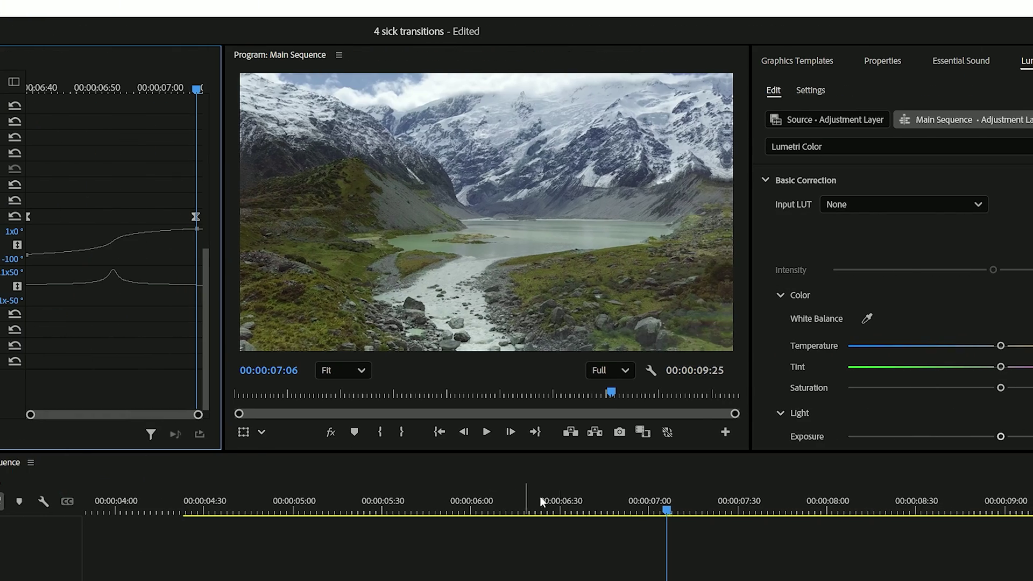
pyautogui.moveTo(667, 508); pyautogui.dragTo(589, 509)
pyautogui.press('space')
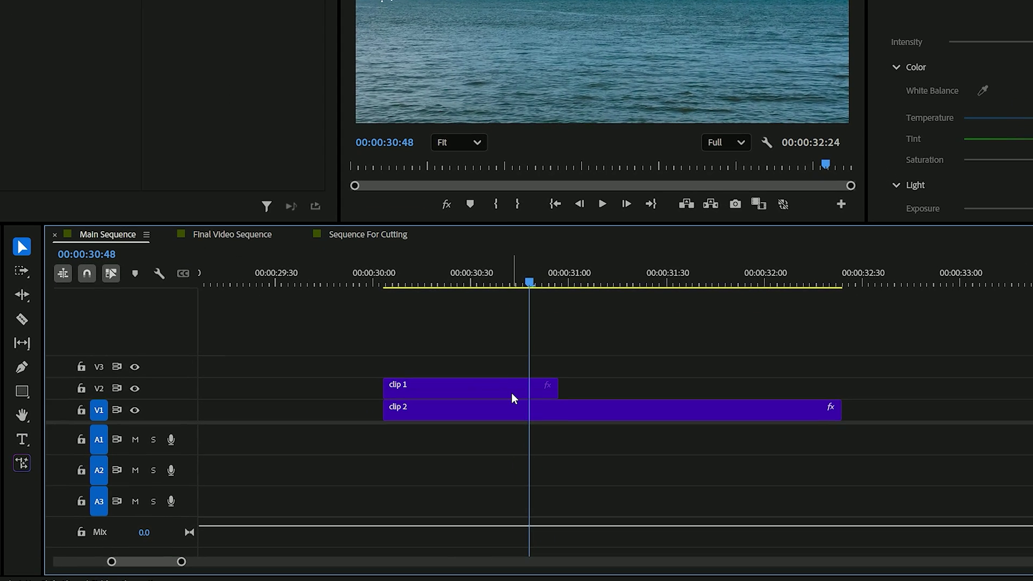
# Step: Draw a free-form opacity mask on clip 1 that follows the waterline and encloses the water, and close its path
pyautogui.click(521, 437)
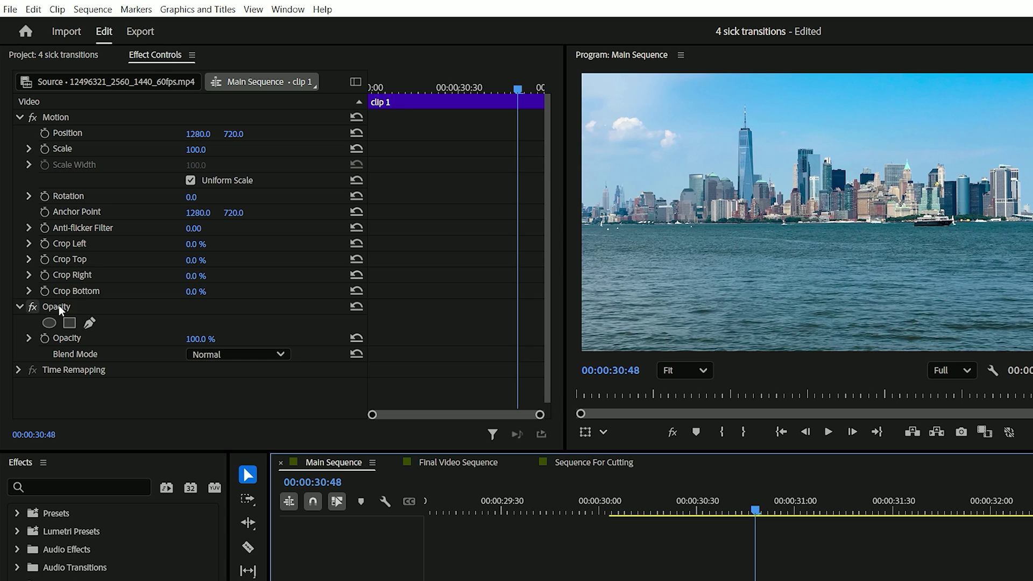
pyautogui.click(89, 323)
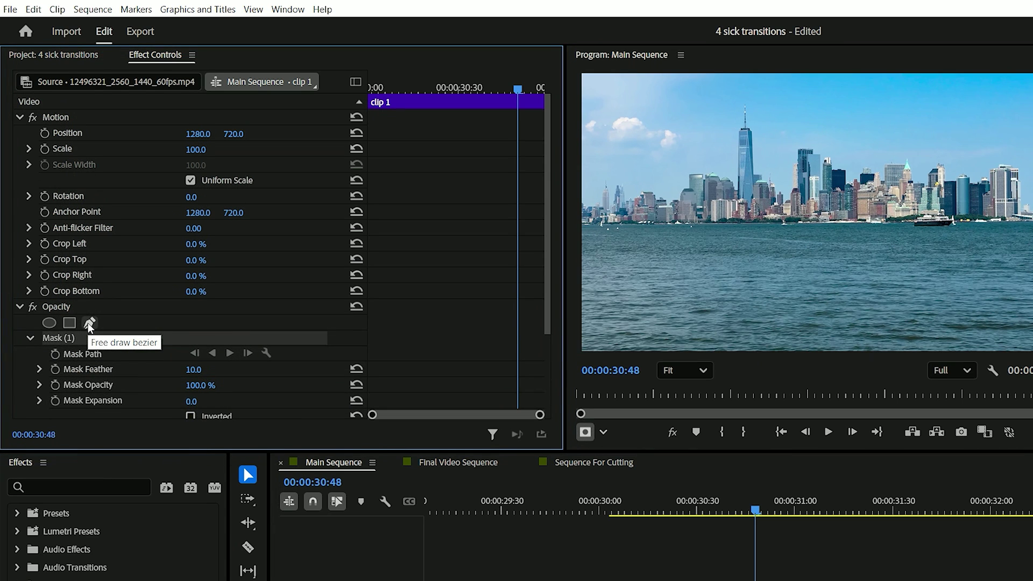
pyautogui.click(579, 225)
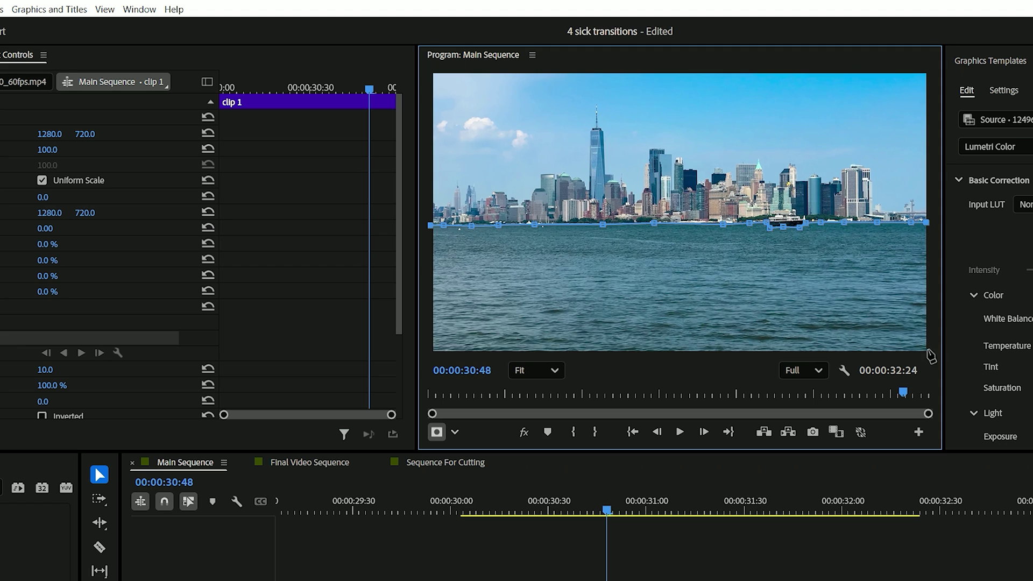
pyautogui.click(430, 226)
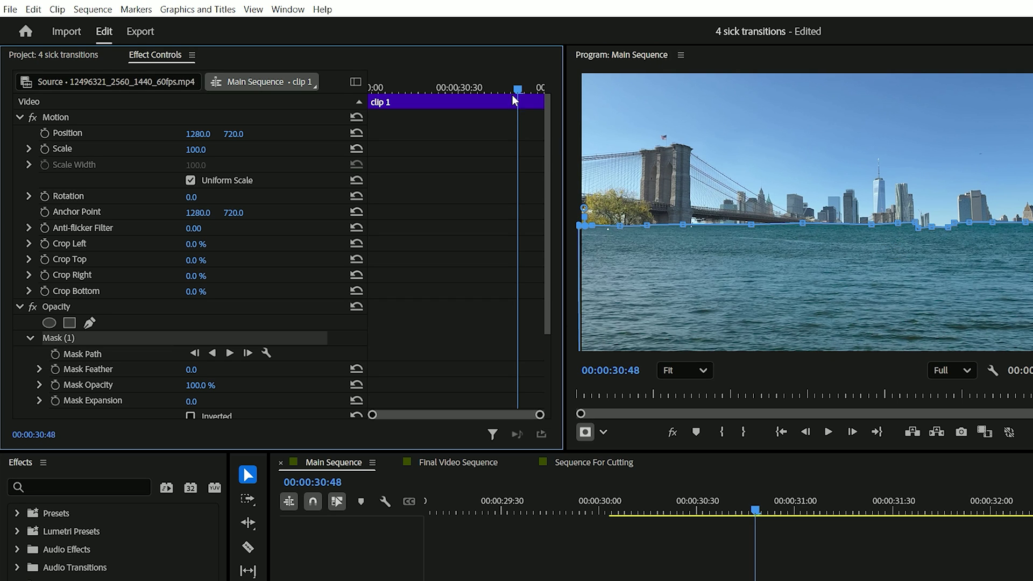
# Step: Animate clip 1's Position with keyframes, reaching a vertical value of 1485 at 00:00:30:51, and show its velocity graph
pyautogui.moveTo(515, 100)
pyautogui.mouseDown()
pyautogui.moveTo(481, 100)
pyautogui.moveTo(528, 100)
pyautogui.mouseUp()
pyautogui.click(45, 132)
pyautogui.moveTo(226, 134); pyautogui.dragTo(478, 134)
pyautogui.click(29, 133)
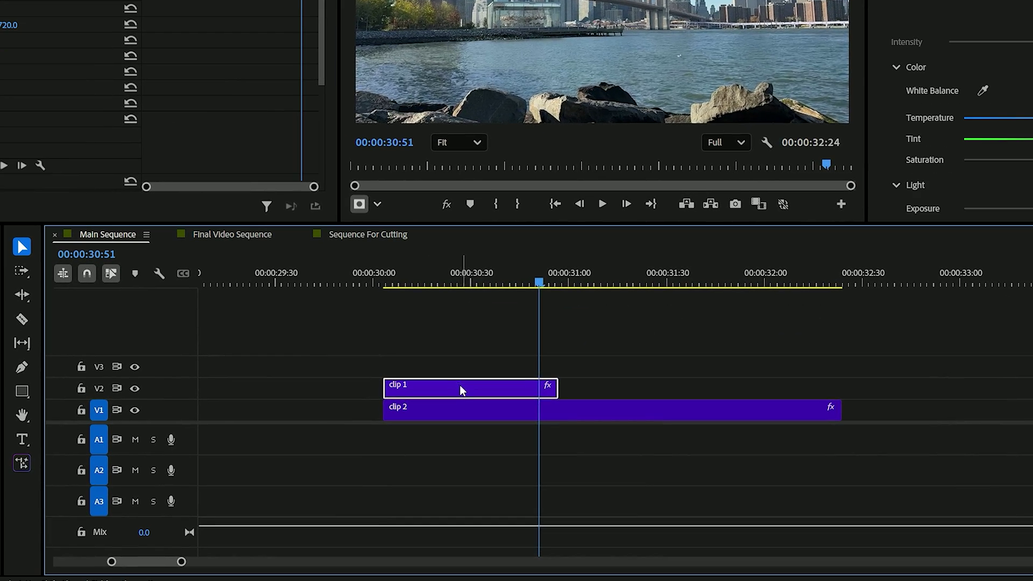
# Step: Duplicate the masked clip 1 from V2 onto V3 and invert the copy's mask
pyautogui.moveTo(460, 385); pyautogui.dragTo(459, 363)
pyautogui.click(458, 364)
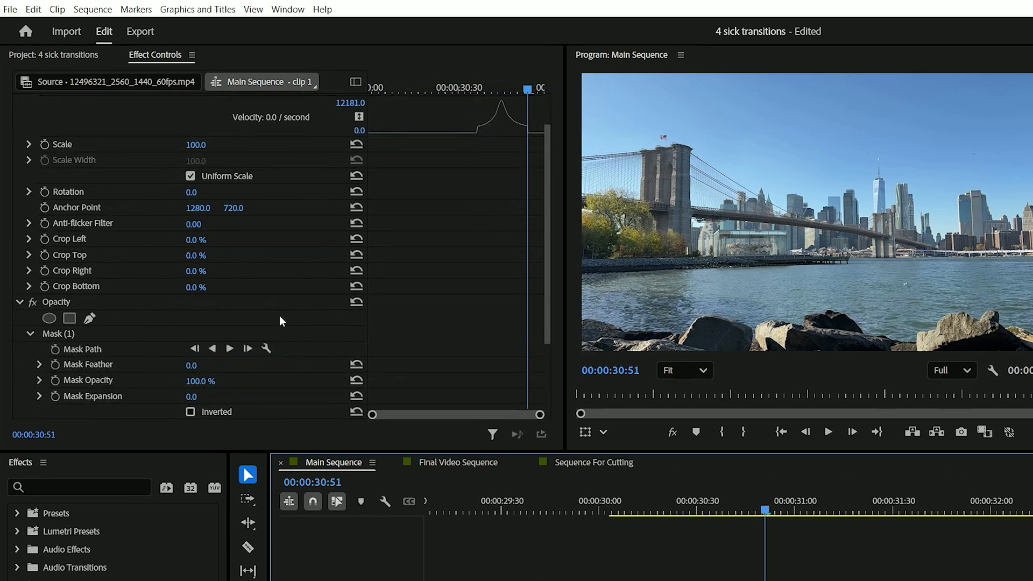
pyautogui.scroll(-1, 250, 318)
pyautogui.click(191, 367)
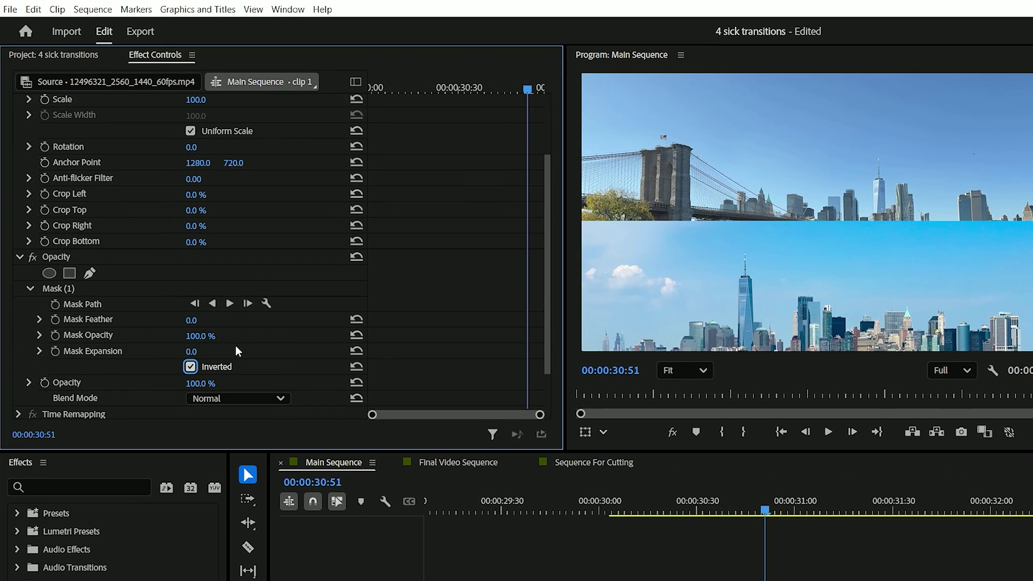
# Step: Replace the copy's end Position keyframe at 00:00:30:51 with a vertical value of -95 and smooth its velocity curve
pyautogui.scroll(6, 441, 288)
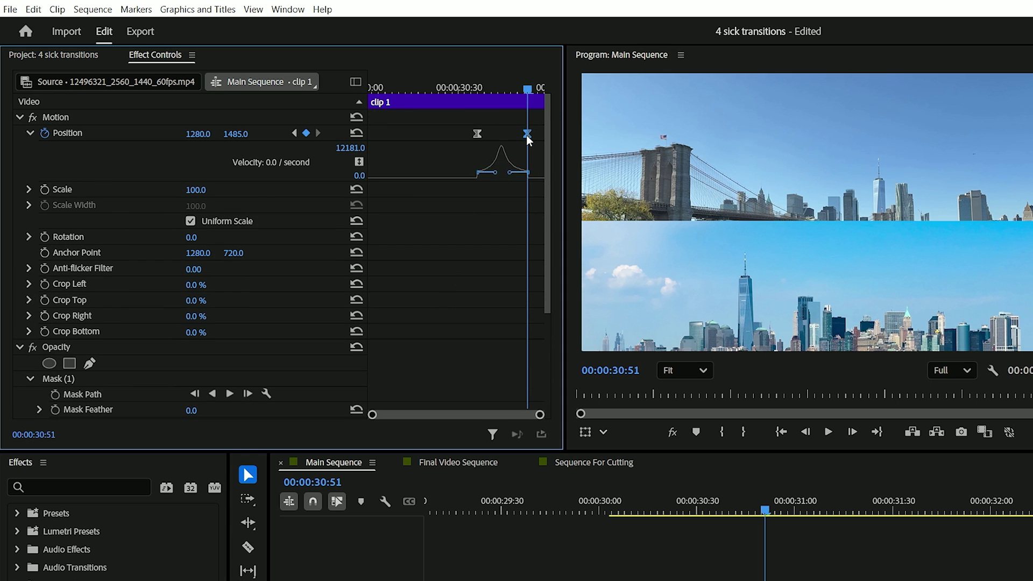
pyautogui.press('Delete')
pyautogui.moveTo(233, 134); pyautogui.dragTo(0, 134)
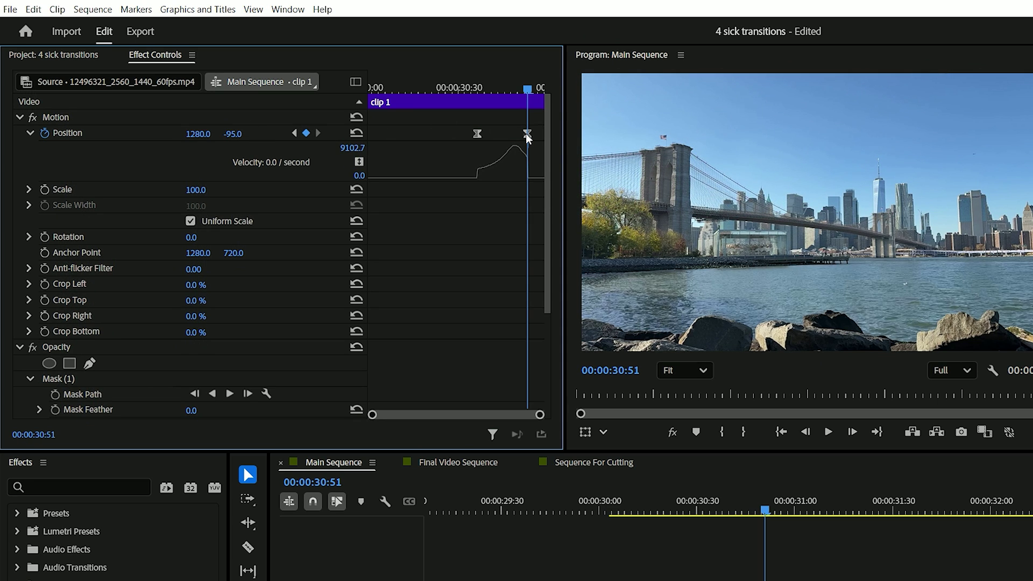
pyautogui.moveTo(508, 169); pyautogui.dragTo(512, 171)
# Step: Play back the split transition from clip 1 to clip 2 and stop the preview
pyautogui.click(690, 512)
pyautogui.press('space')
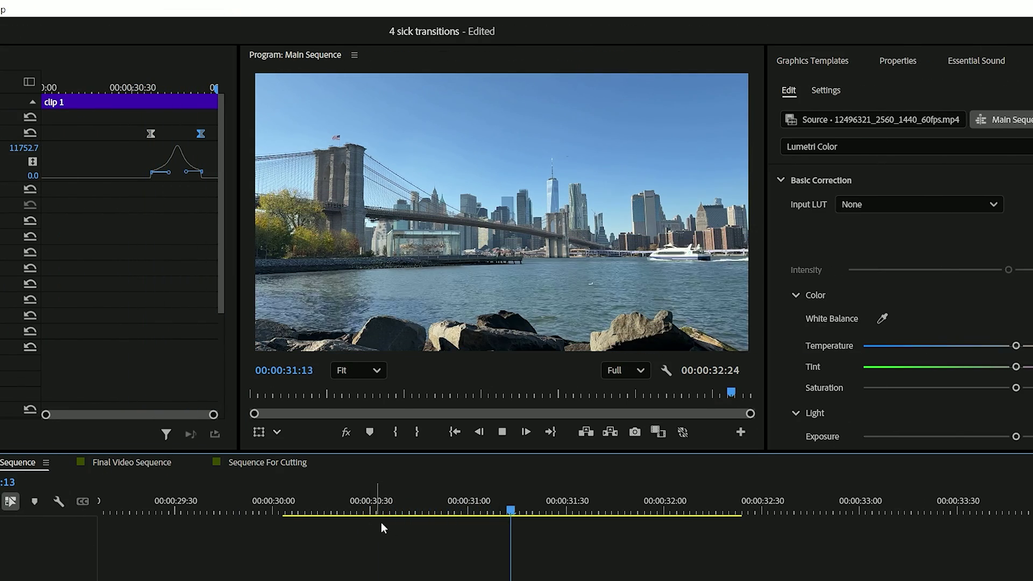
pyautogui.press('space')
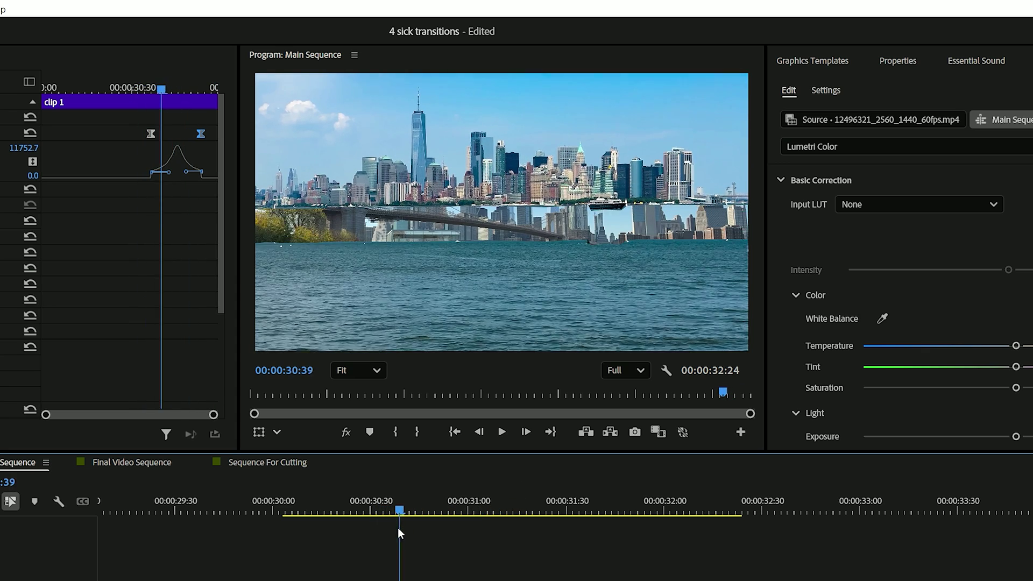